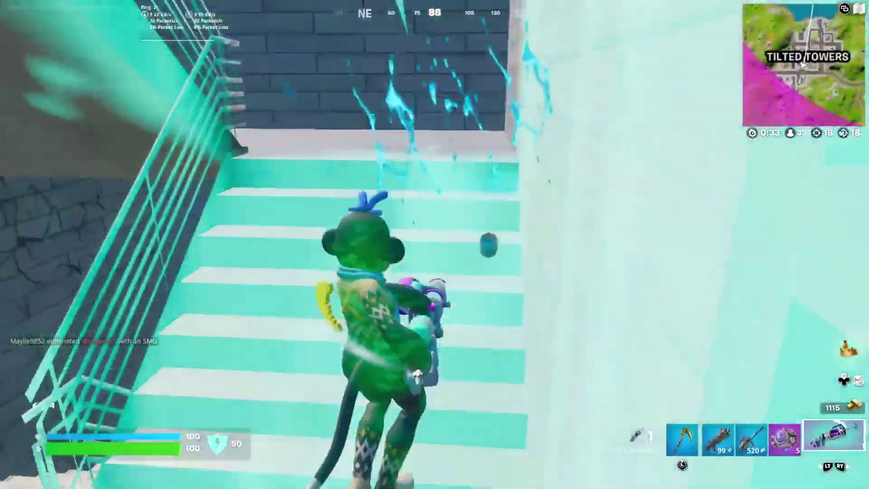
Step: Switch from the Striker Burst Rifle to the pickaxe and hit the ceiling three times
{"action": "key", "text": "3"}
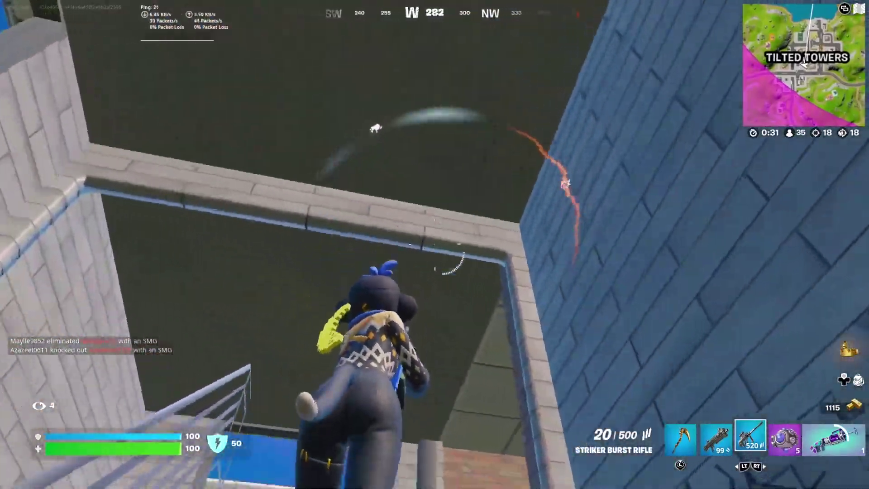
{"action": "key", "text": "f"}
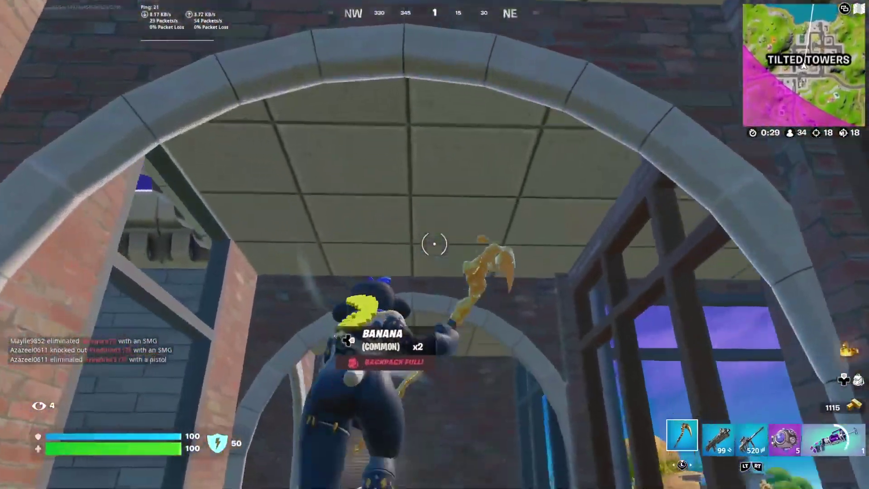
{"action": "left_click", "coordinate": [434, 244]}
{"action": "left_click", "coordinate": [435, 244]}
{"action": "left_click", "coordinate": [435, 244]}
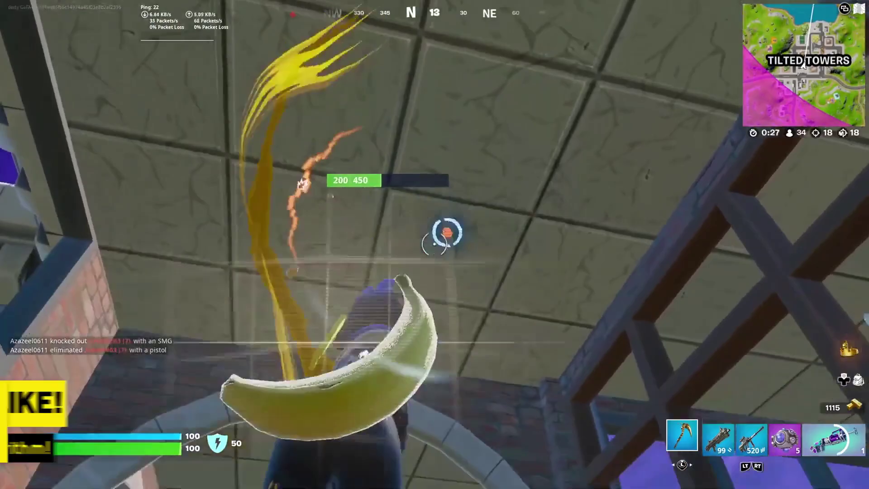
Step: Cycle between the Striker Burst Rifle and Auto Shotgun, then check the Shockwave Grenade in inventory
{"action": "key", "text": "3"}
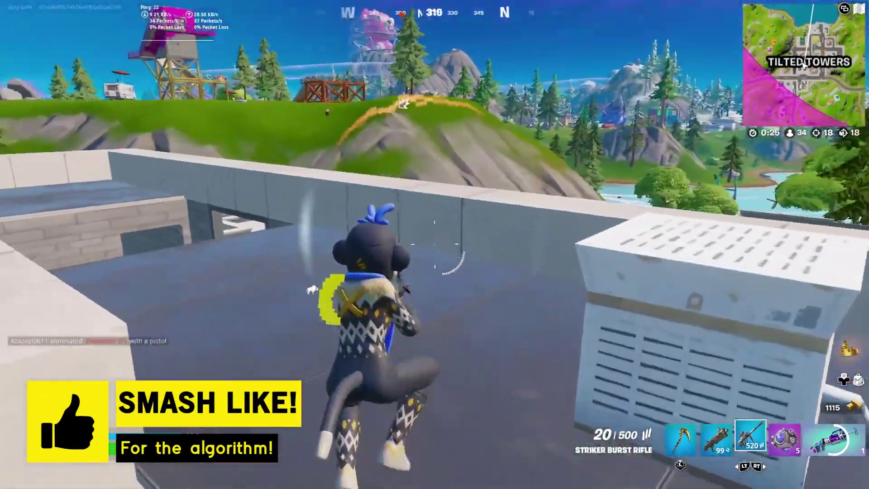
{"action": "key", "text": "2"}
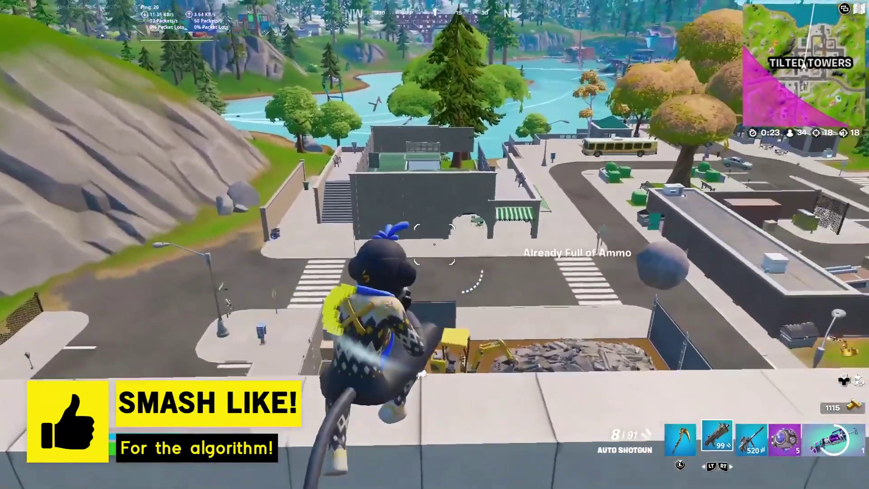
{"action": "key", "text": "3"}
{"action": "key", "text": "2"}
{"action": "key", "text": "Tab"}
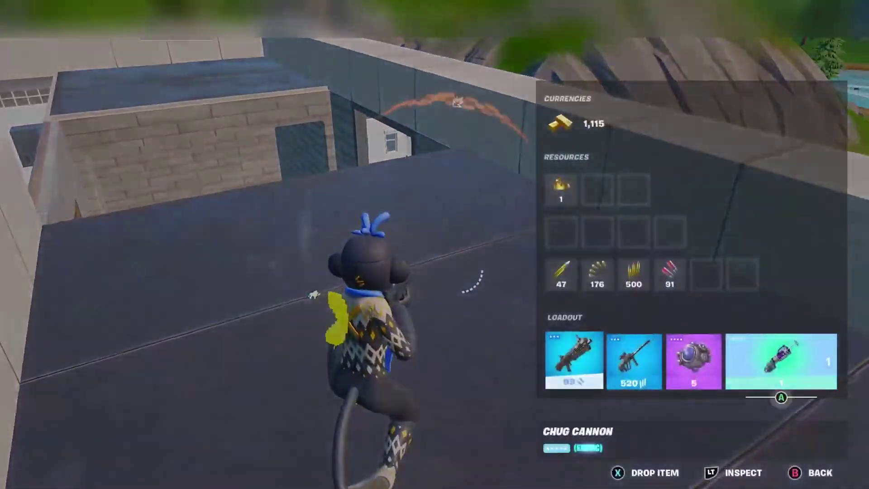
{"action": "key", "text": "Left"}
{"action": "key", "text": "Tab"}
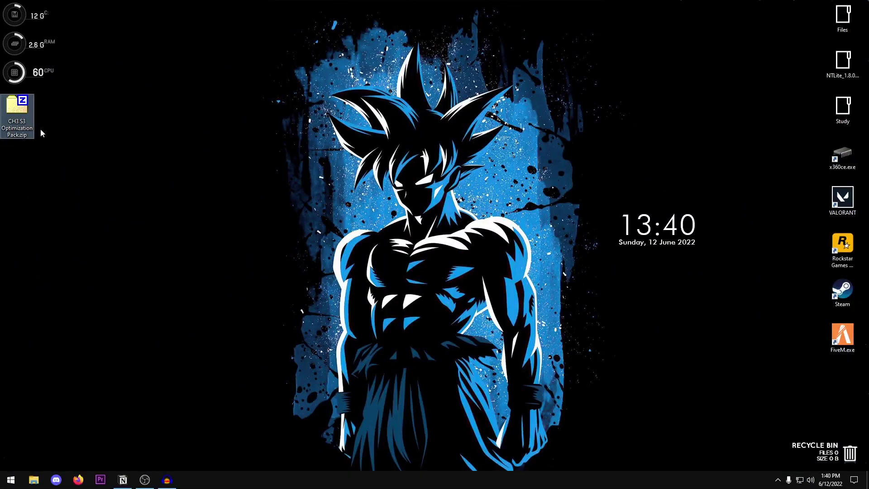
Step: Extract the CH3 S3 Optimization Pack zip onto the desktop and open its folder
{"action": "right_click", "coordinate": [25, 117]}
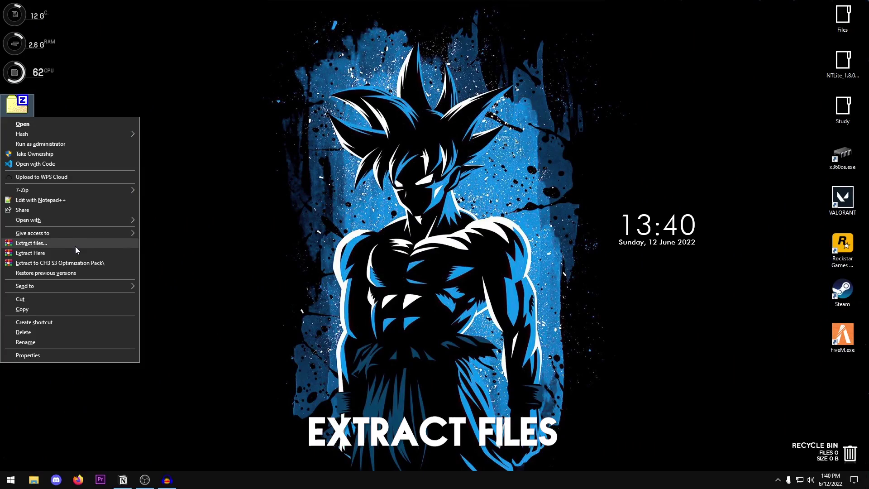
{"action": "left_click", "coordinate": [67, 254]}
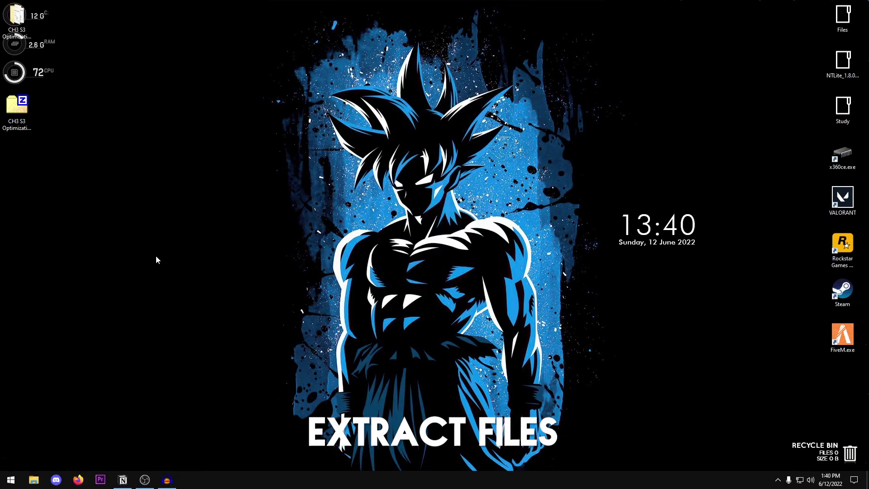
{"action": "left_click_drag", "start_coordinate": [69, 120], "coordinate": [43, 185]}
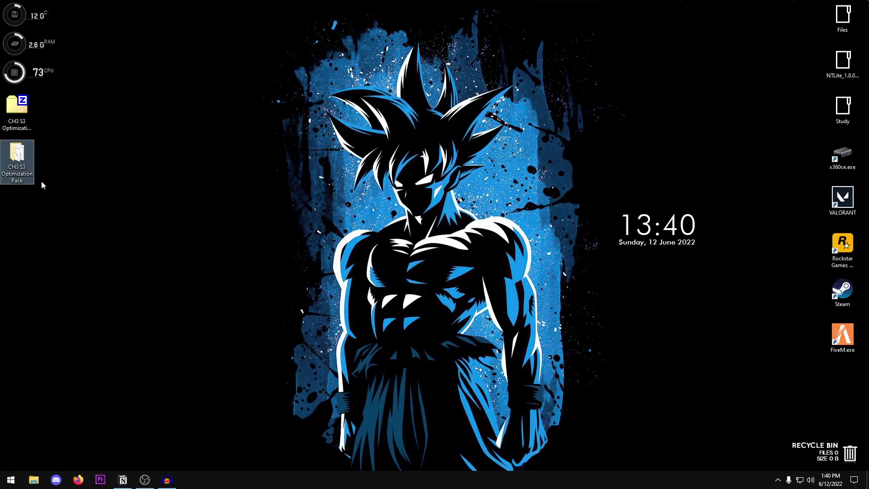
{"action": "double_click", "coordinate": [18, 159]}
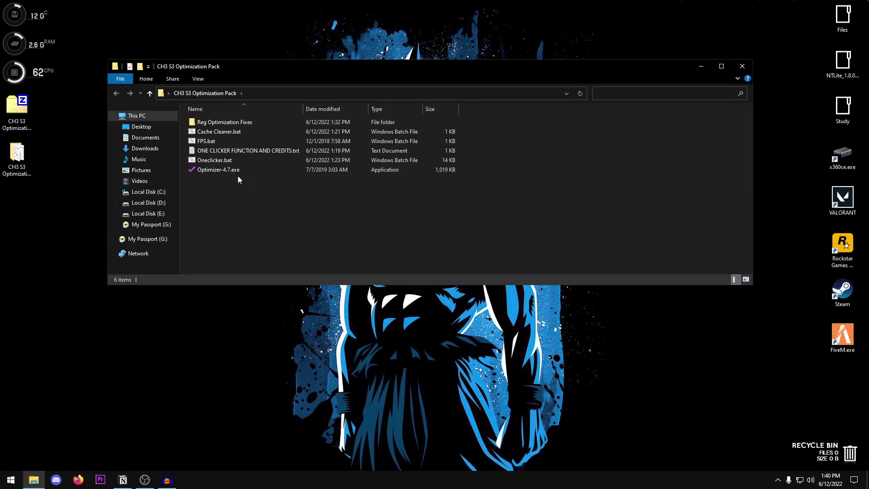
Step: Read the ONE CLICKER FUNCTION AND CREDITS notes, then close them
{"action": "left_click", "coordinate": [212, 161]}
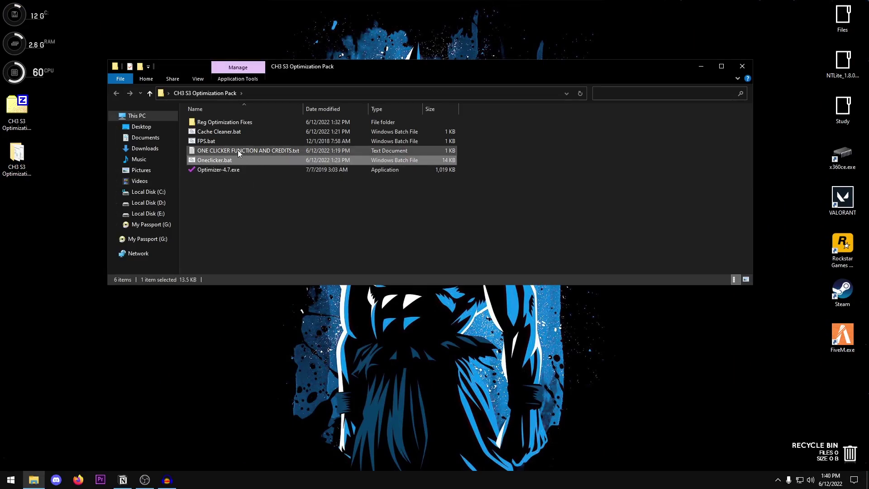
{"action": "double_click", "coordinate": [271, 151]}
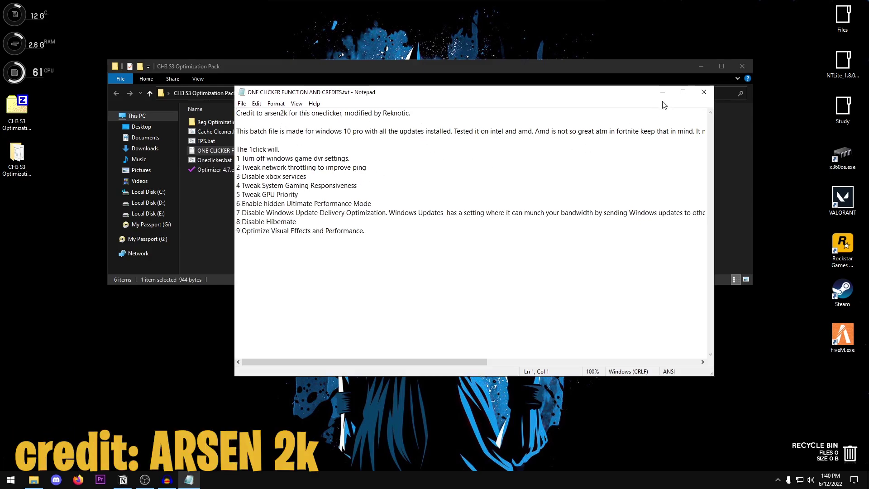
{"action": "left_click", "coordinate": [704, 92]}
Step: Run Oneclicker.bat as administrator and continue past its two pauses to start the restore point
{"action": "right_click", "coordinate": [215, 161]}
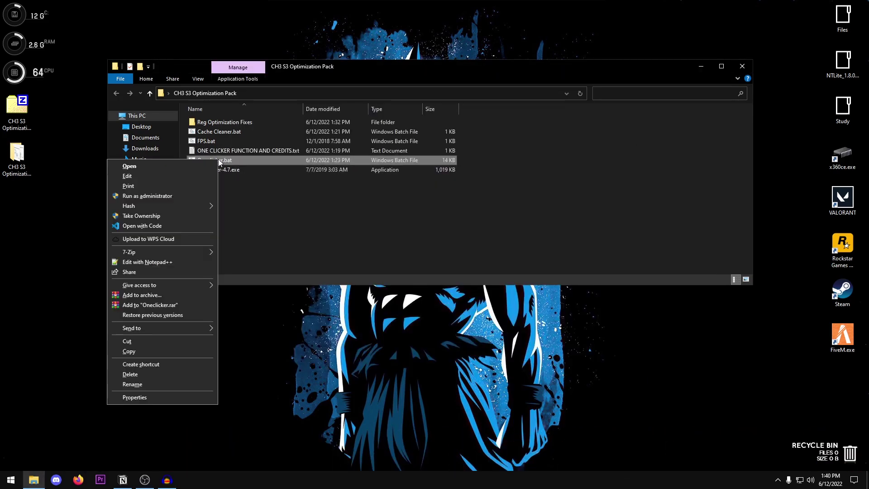
{"action": "left_click", "coordinate": [186, 194]}
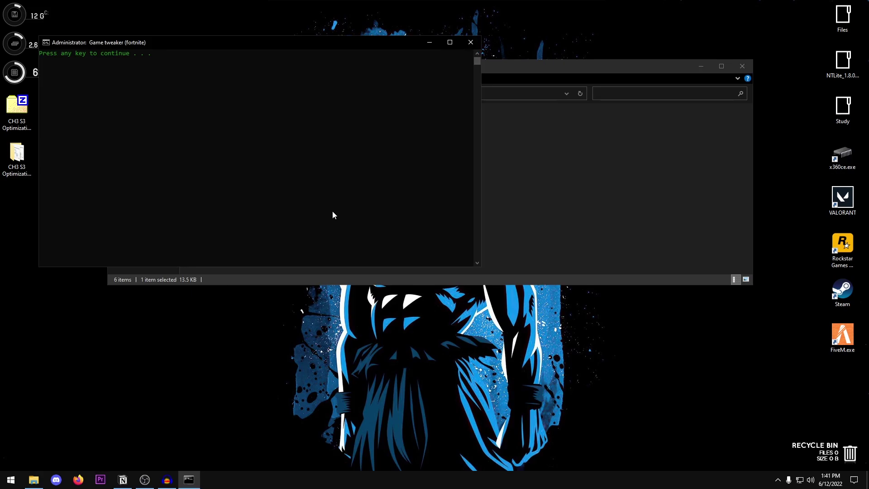
{"action": "key", "text": "Return"}
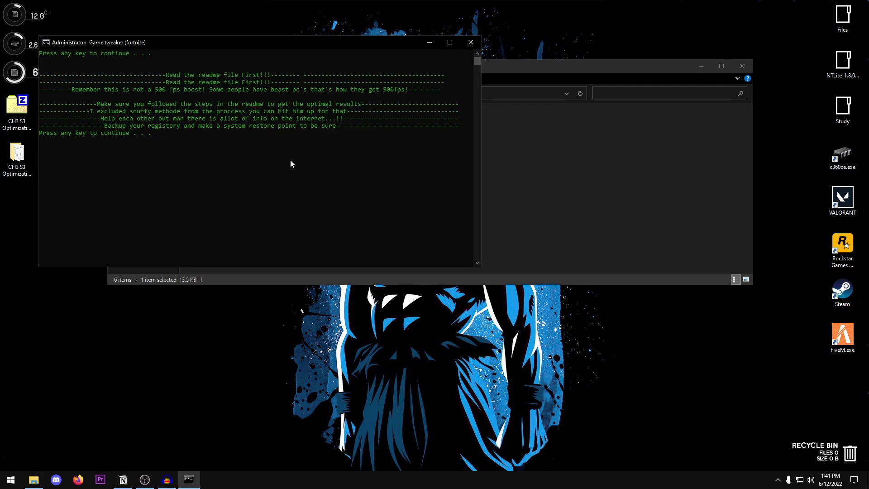
{"action": "key", "text": "Return"}
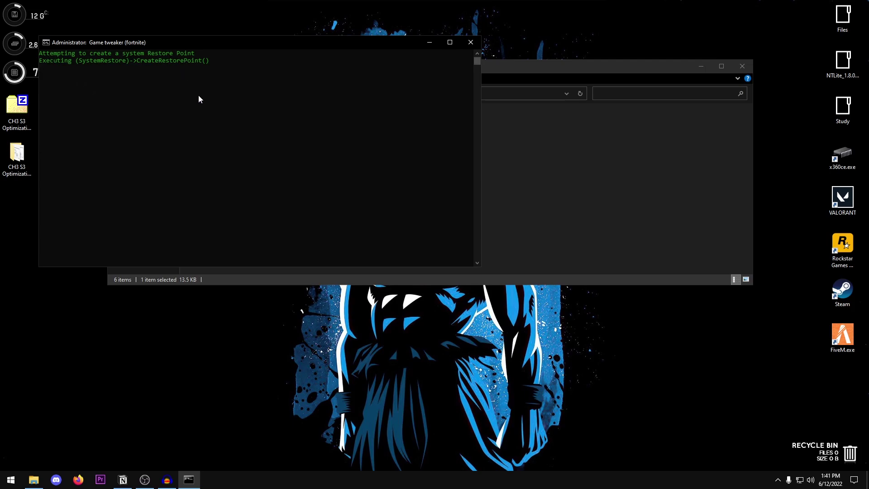
{"action": "left_click_drag", "start_coordinate": [209, 42], "coordinate": [504, 66]}
Step: Reopen the ONE CLICKER FUNCTION AND CREDITS notes and move the window up and left
{"action": "double_click", "coordinate": [239, 152]}
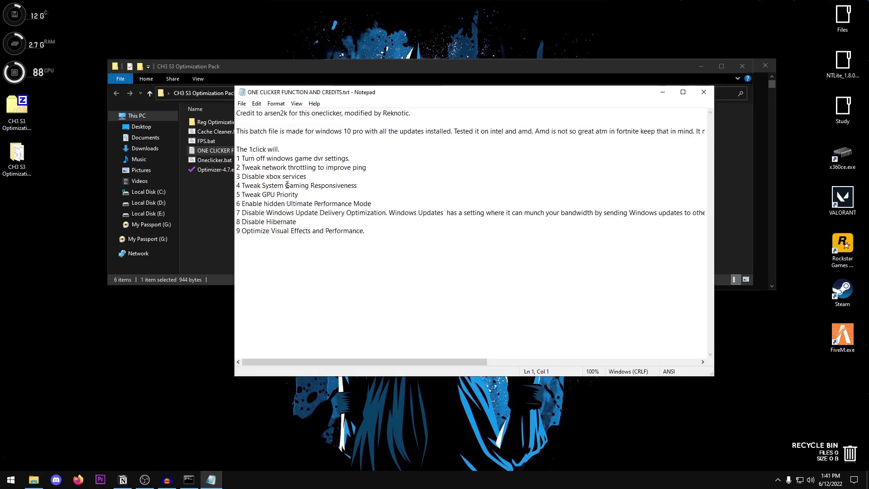
{"action": "left_click_drag", "start_coordinate": [314, 93], "coordinate": [232, 84]}
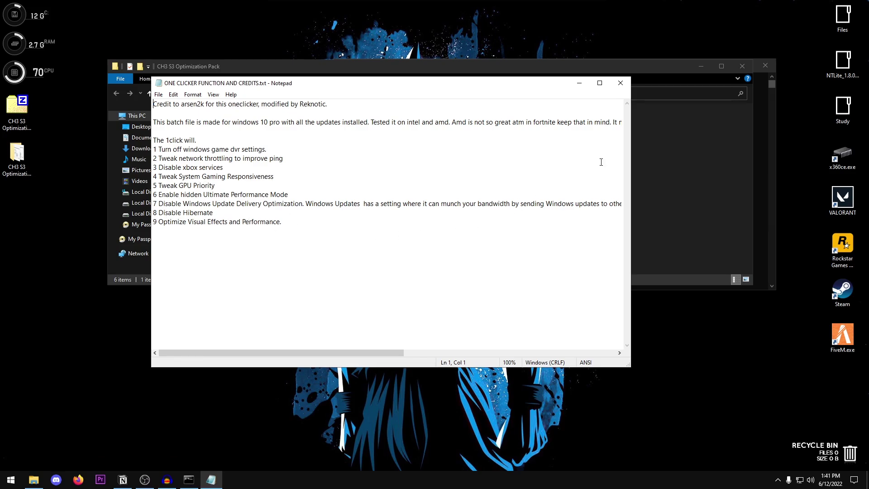
Step: Close the notes and advance the script through network, responsiveness, update and Xbox tweaks until it closes
{"action": "left_click", "coordinate": [621, 83]}
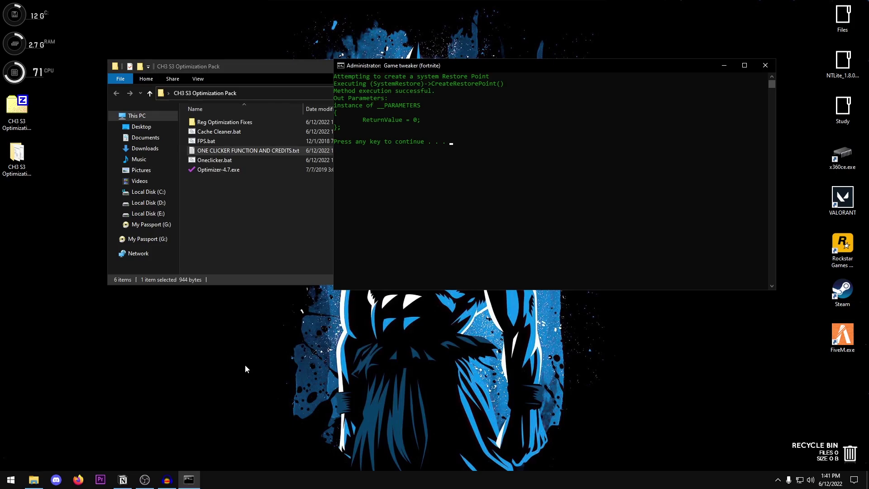
{"action": "key", "text": "Return"}
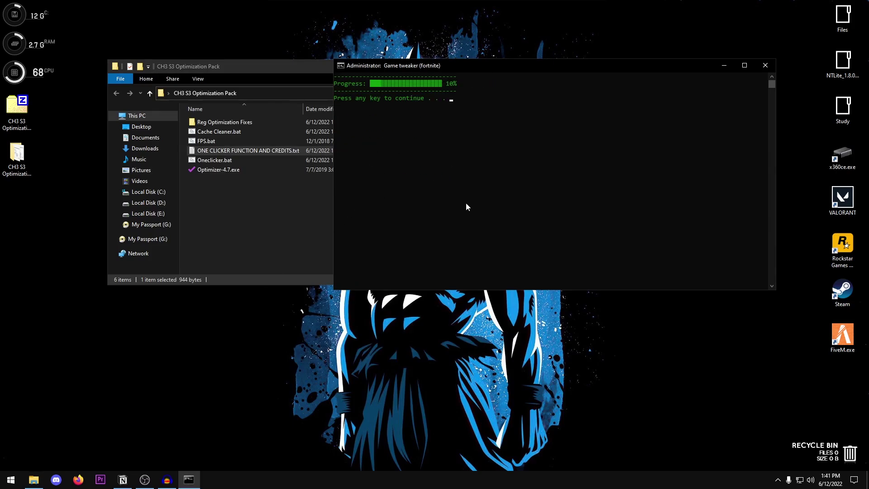
{"action": "key", "text": "Return"}
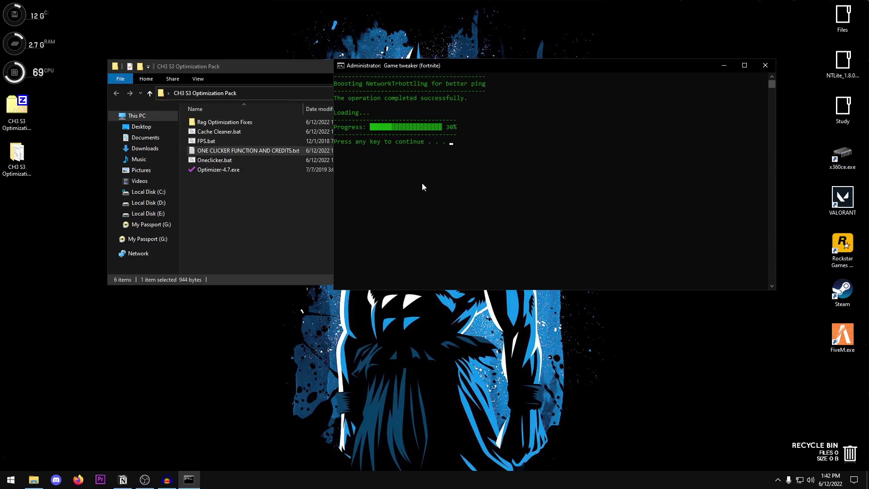
{"action": "key", "text": "Return"}
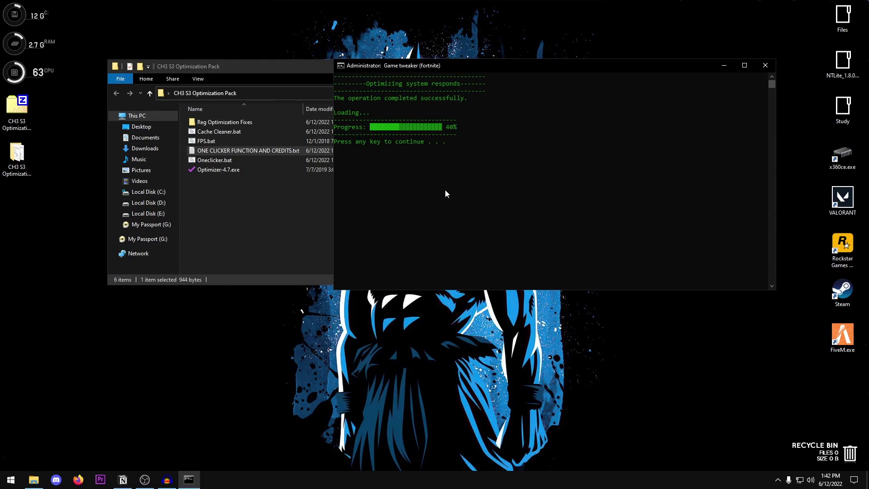
{"action": "key", "text": "Return"}
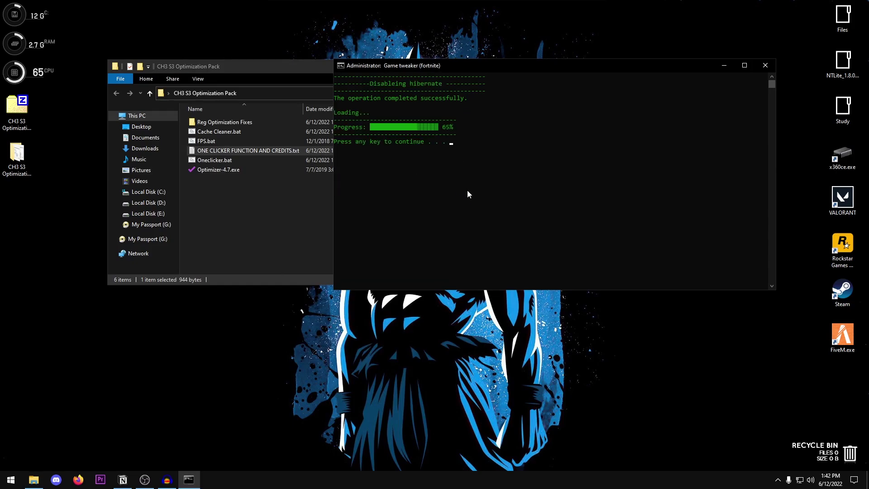
{"action": "key", "text": "Return"}
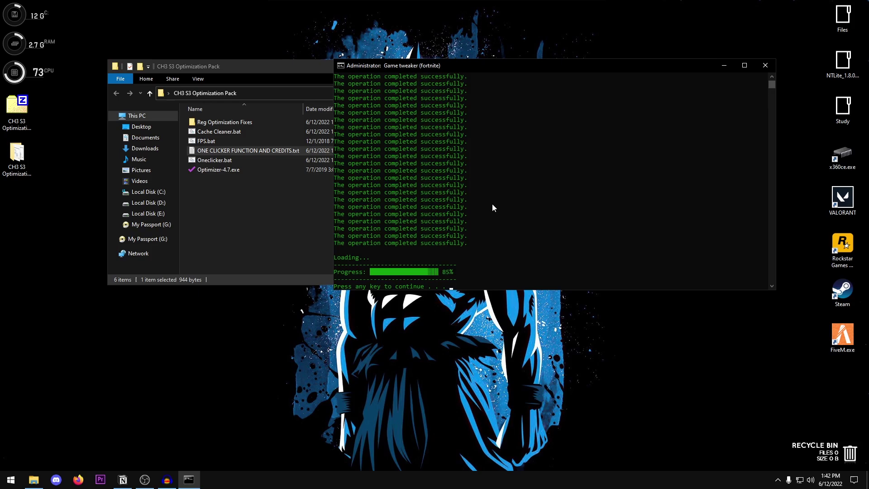
{"action": "key", "text": "Return"}
{"action": "key", "text": "Return"}
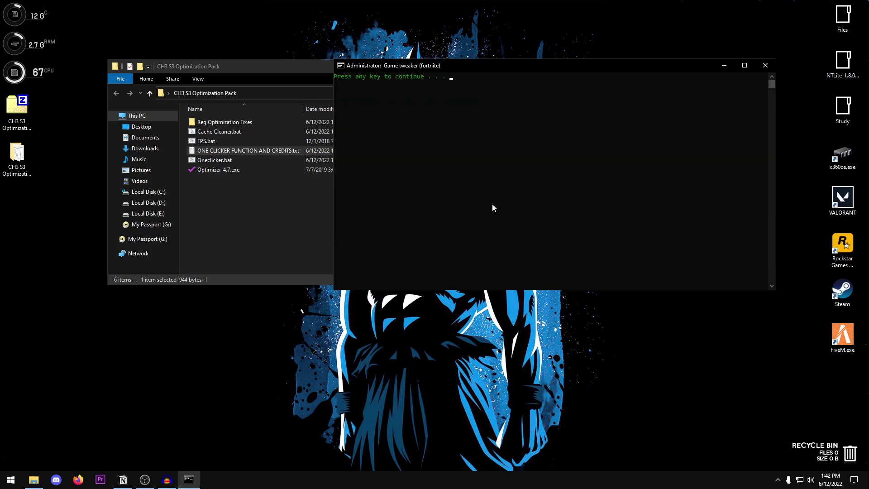
{"action": "key", "text": "Return"}
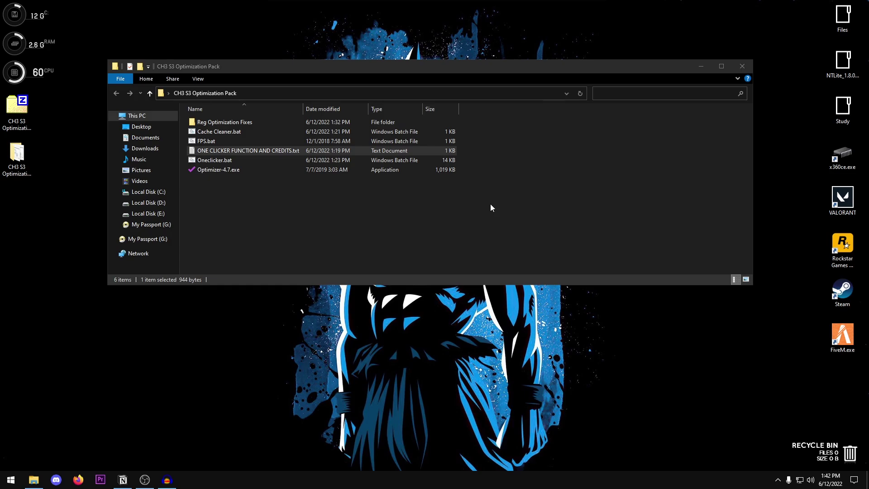
Step: Delete FPS.bat and run Cache Cleaner.bat as administrator
{"action": "left_click", "coordinate": [318, 198]}
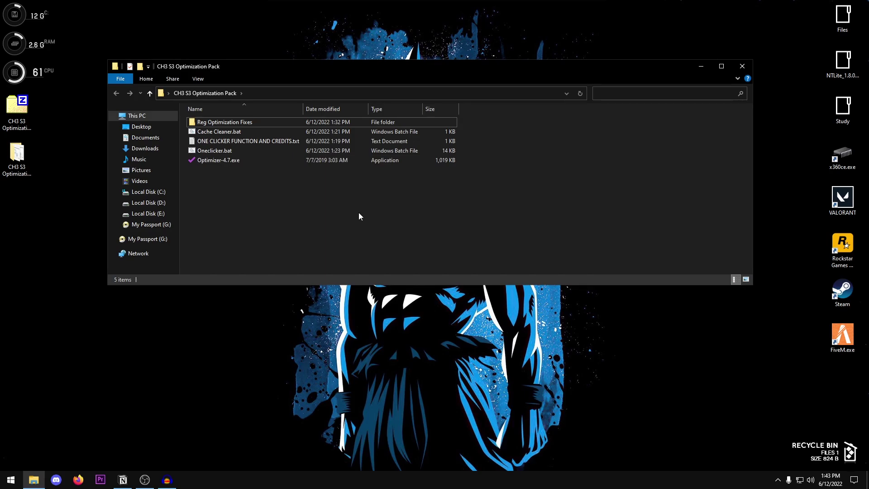
{"action": "right_click", "coordinate": [239, 134]}
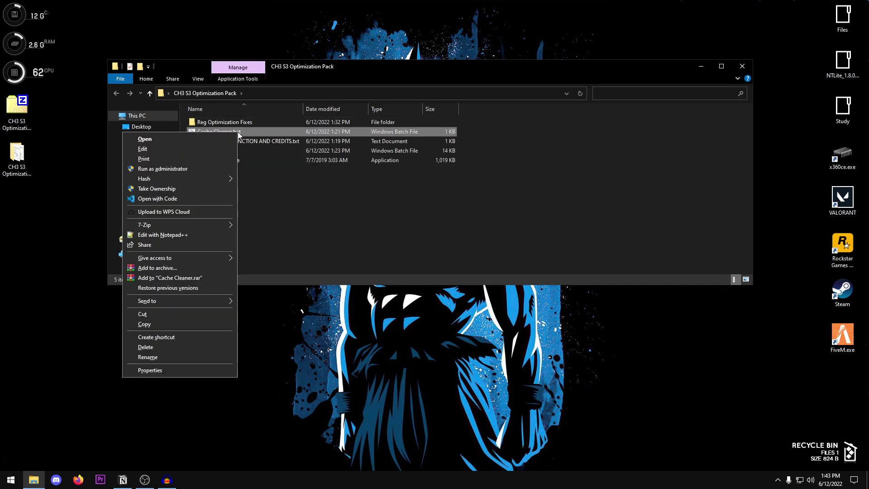
{"action": "left_click", "coordinate": [206, 168]}
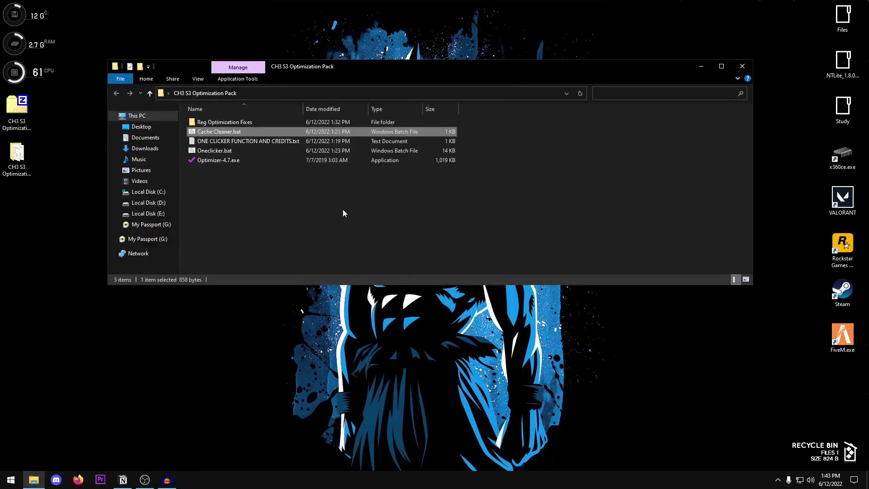
Step: Launch Optimizer-4.7.exe with administrator rights
{"action": "left_click", "coordinate": [344, 209]}
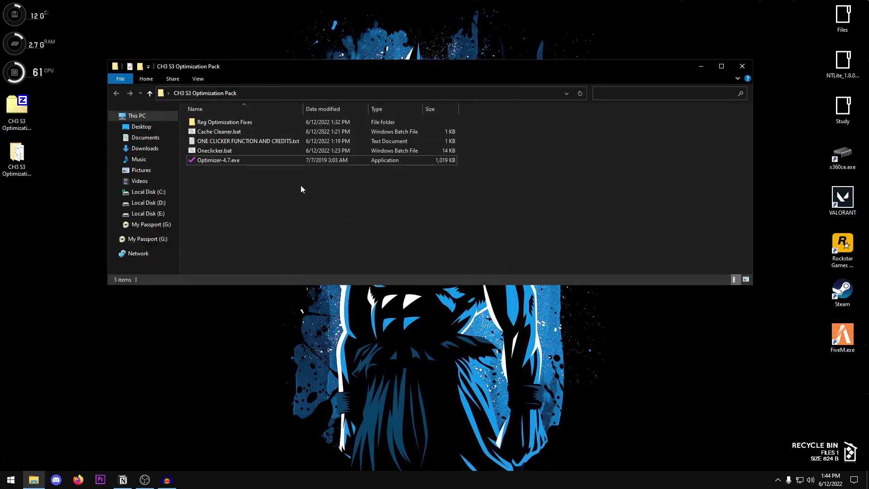
{"action": "left_click", "coordinate": [238, 161]}
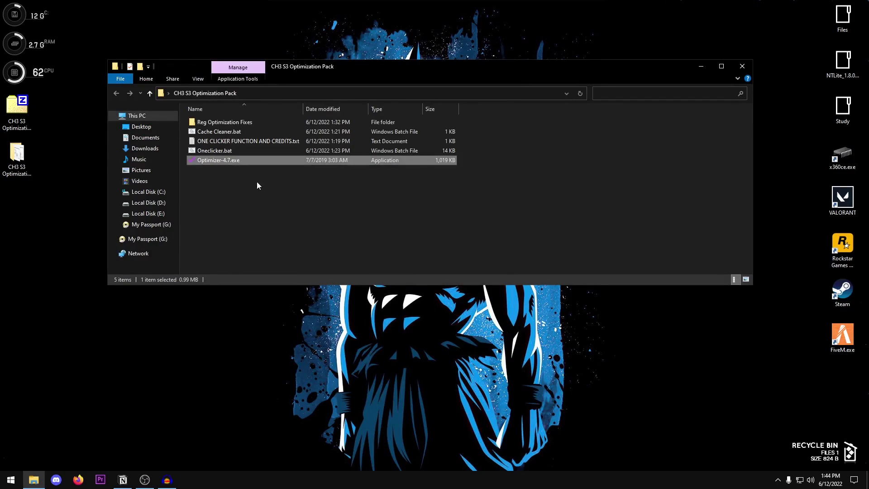
{"action": "right_click", "coordinate": [238, 160]}
{"action": "left_click", "coordinate": [222, 180]}
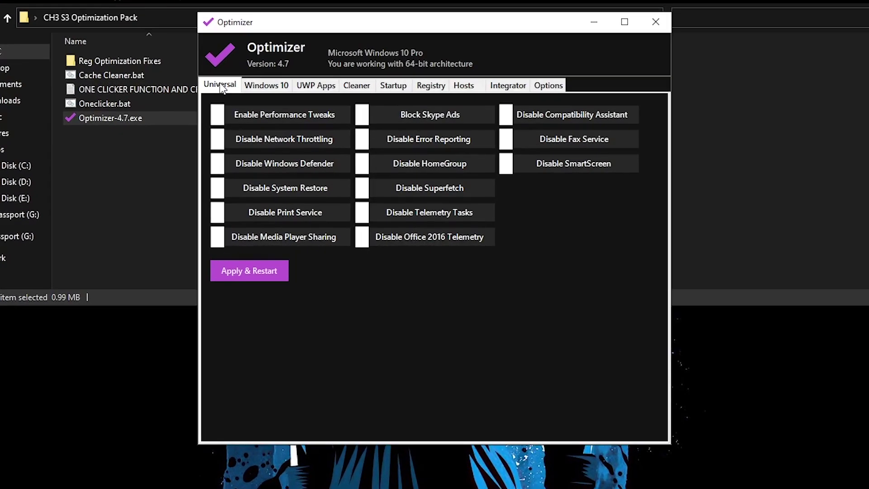
Step: Enable performance tweaks and disable network throttling, Defender, telemetry, HomeGroup, error reporting, fax, SmartScreen and Skype ads
{"action": "left_click", "coordinate": [229, 112]}
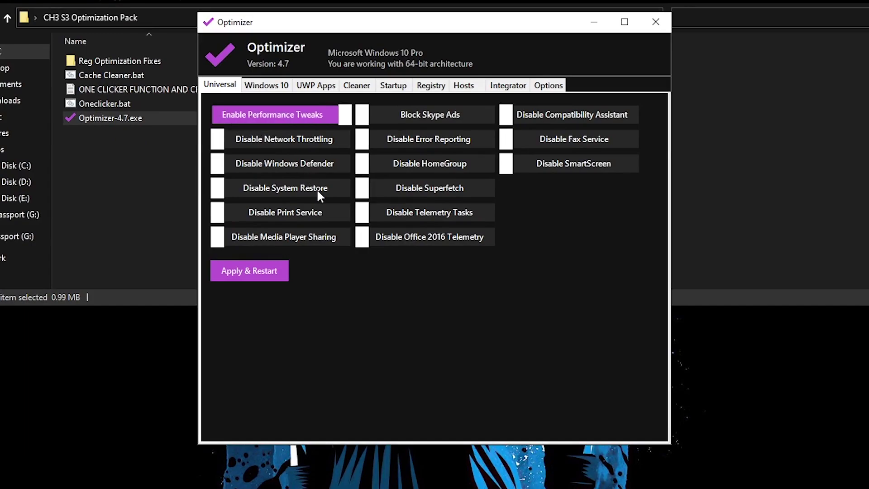
{"action": "left_click", "coordinate": [279, 137]}
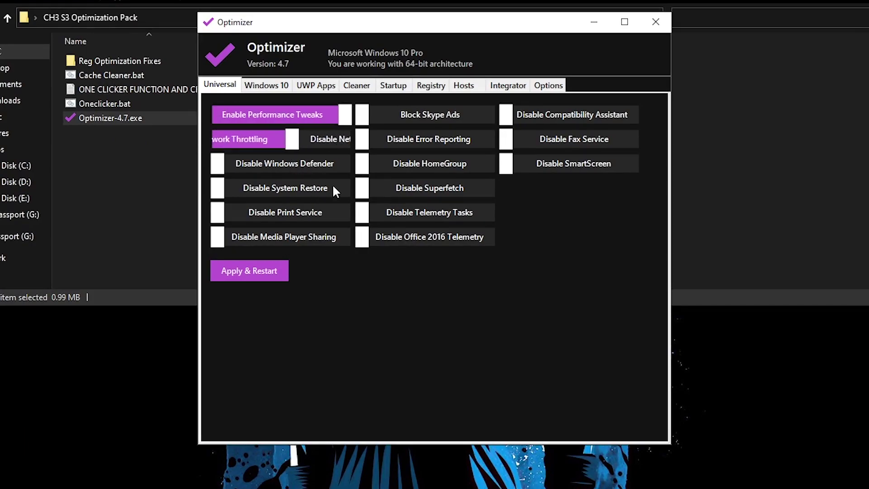
{"action": "left_click", "coordinate": [298, 162]}
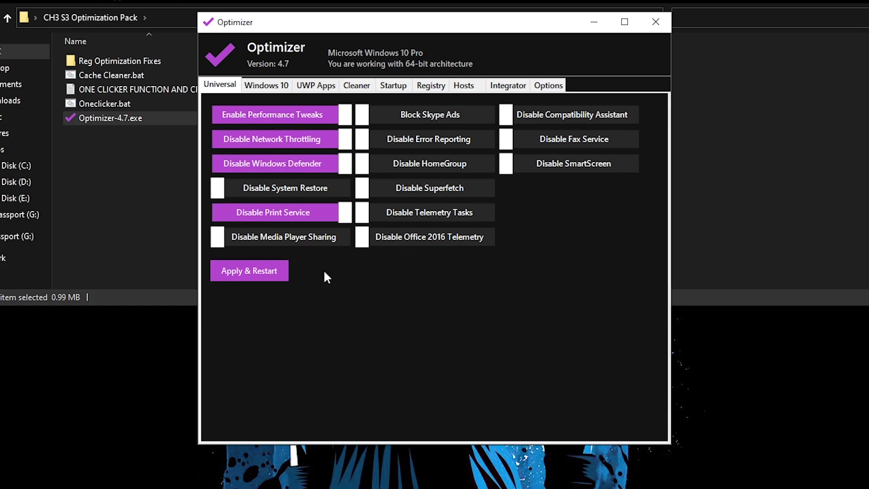
{"action": "left_click", "coordinate": [310, 242]}
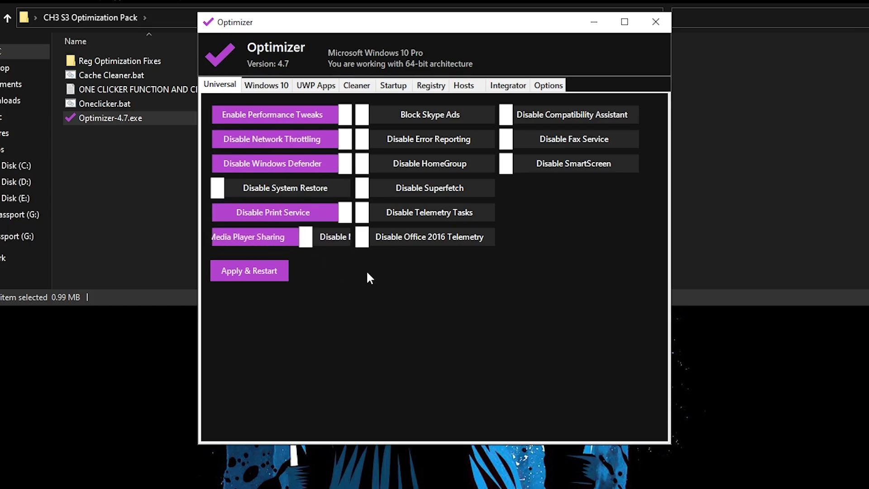
{"action": "left_click", "coordinate": [406, 242]}
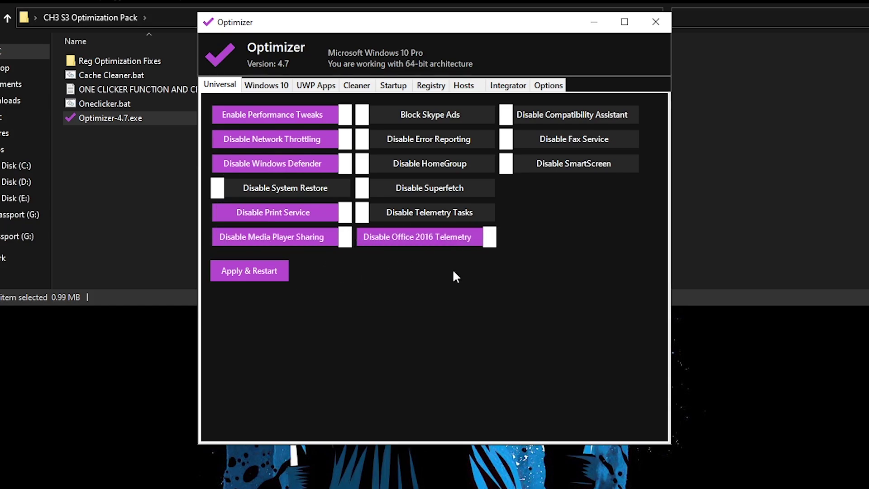
{"action": "left_click", "coordinate": [363, 212]}
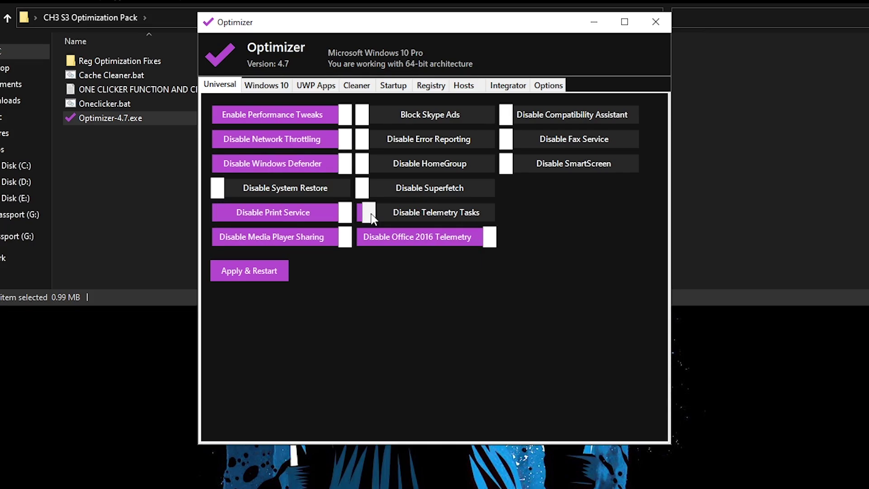
{"action": "left_click", "coordinate": [430, 162]}
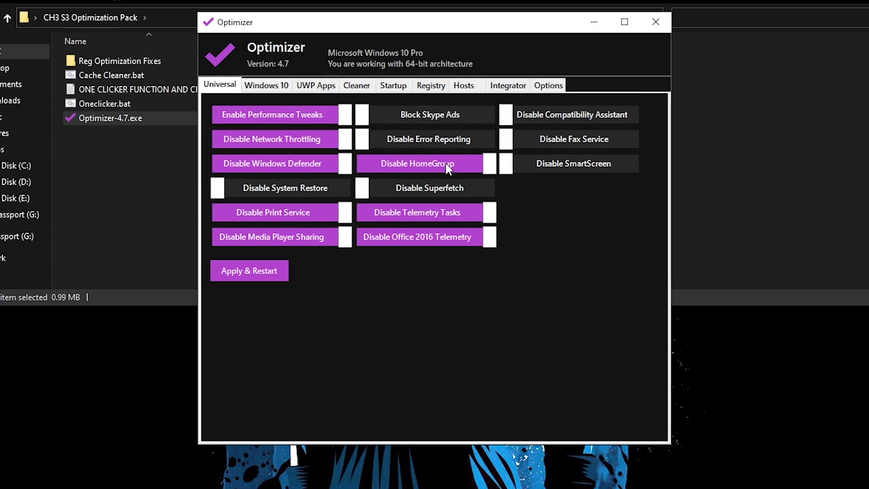
{"action": "left_click", "coordinate": [438, 138]}
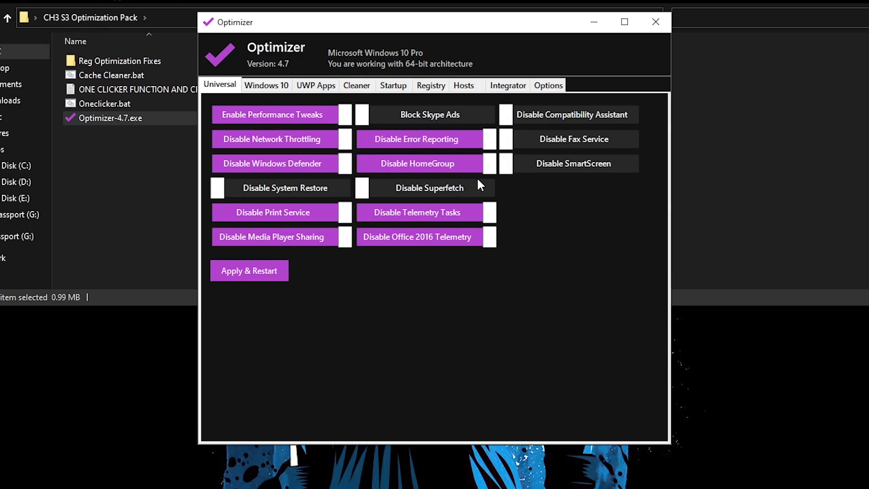
{"action": "left_click", "coordinate": [438, 117]}
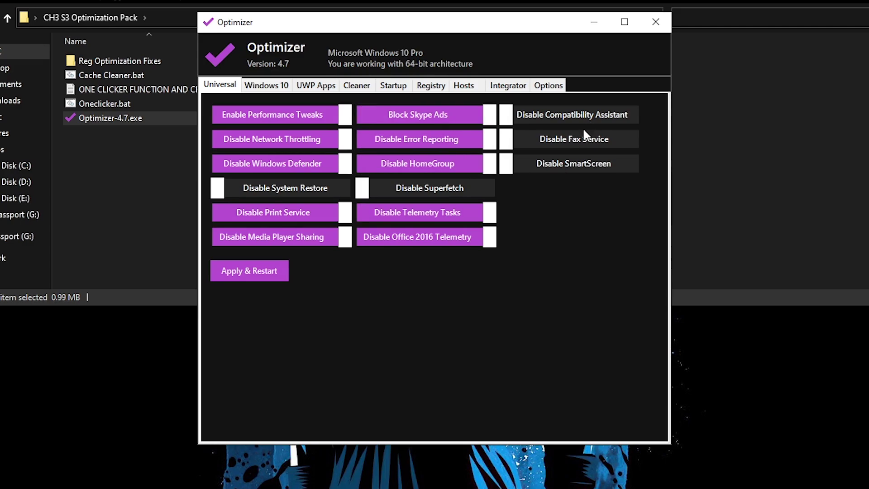
{"action": "left_click", "coordinate": [560, 142]}
{"action": "left_click", "coordinate": [587, 164]}
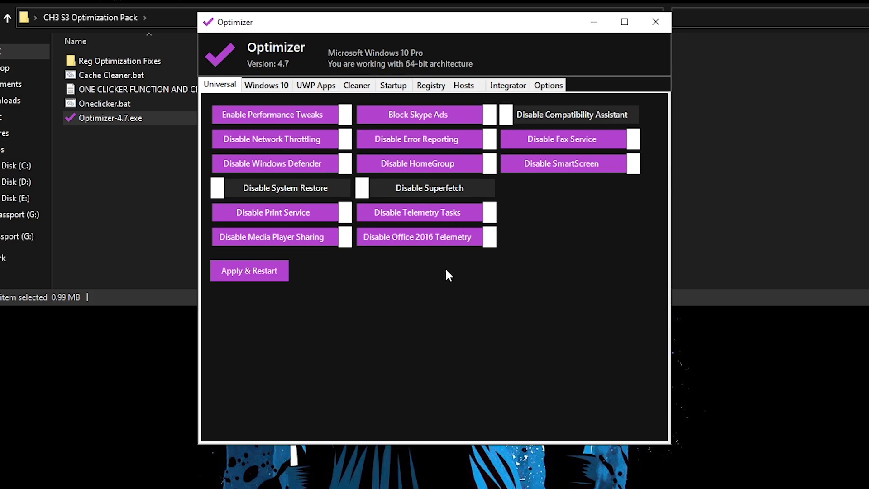
Step: On Windows 10 tweaks, disable cloud clipboard, feature updates, insider service, Game Bar, Xbox Live, spelling and Windows Ink
{"action": "left_click", "coordinate": [267, 86]}
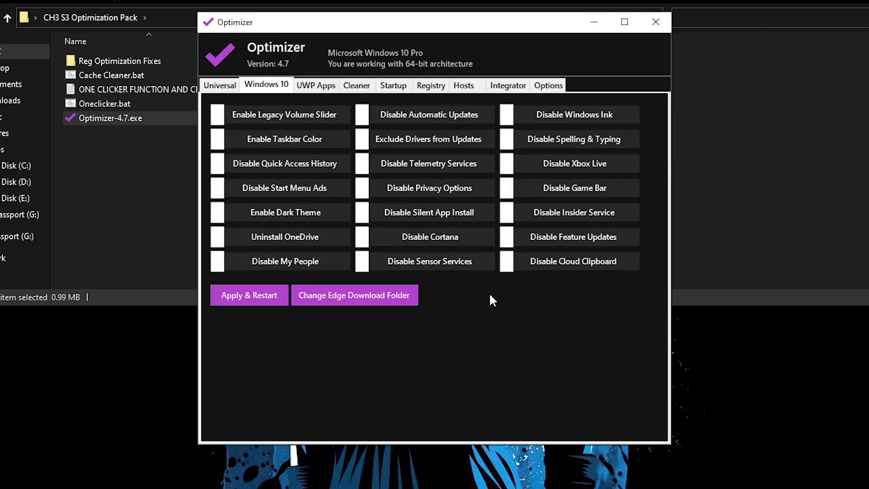
{"action": "left_click", "coordinate": [578, 261]}
{"action": "left_click", "coordinate": [582, 236]}
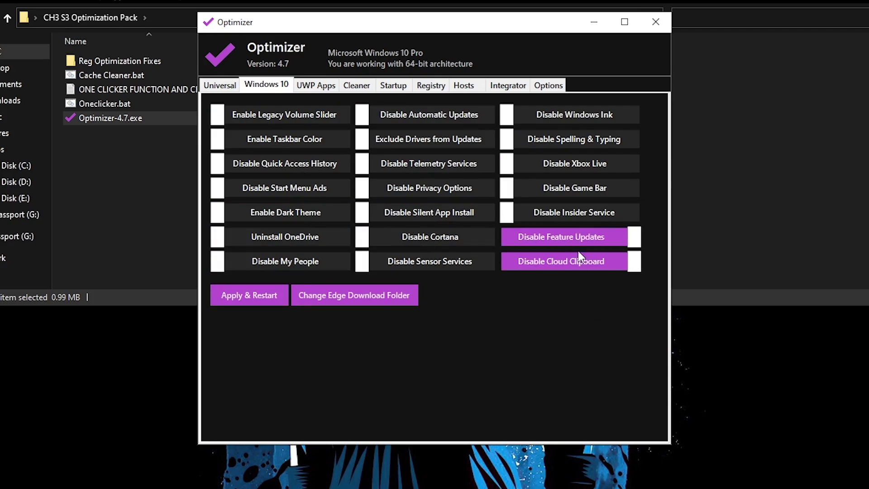
{"action": "left_click", "coordinate": [575, 218]}
{"action": "left_click", "coordinate": [555, 189]}
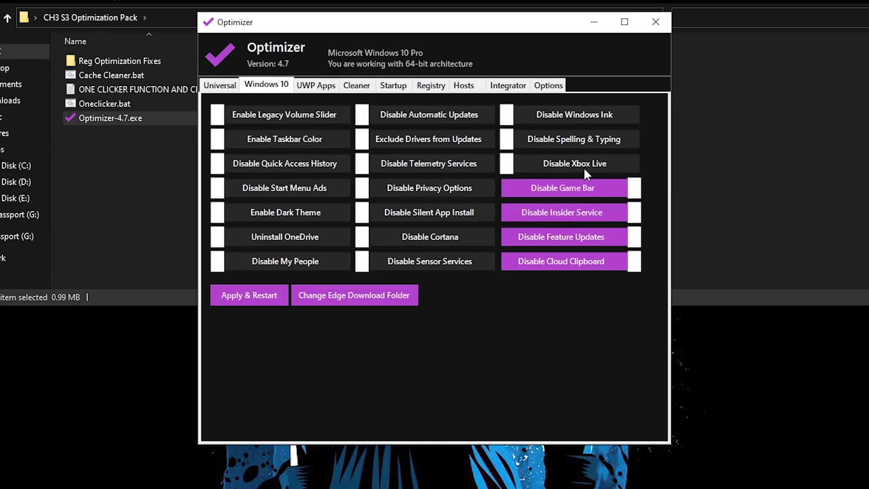
{"action": "left_click", "coordinate": [583, 167]}
{"action": "left_click", "coordinate": [586, 138]}
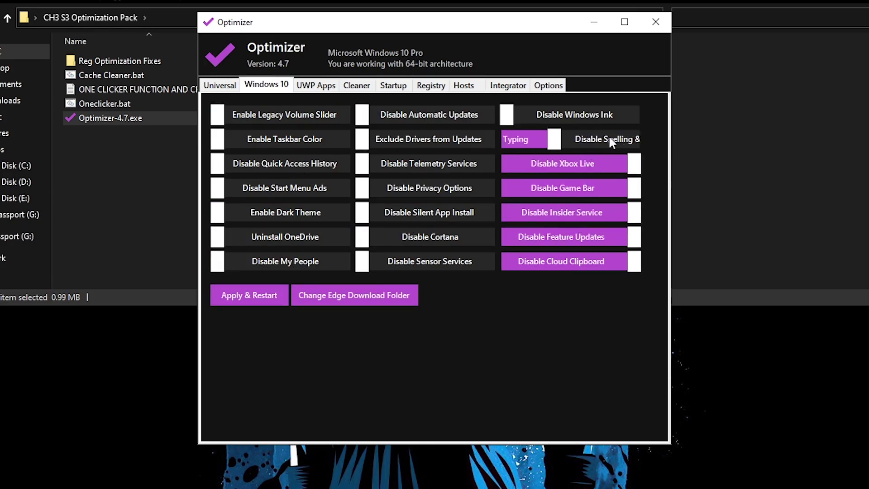
{"action": "left_click", "coordinate": [599, 112]}
Step: Disable sensor services, Cortana, silent app installs, privacy options, telemetry, driver updates and automatic updates
{"action": "left_click", "coordinate": [461, 260]}
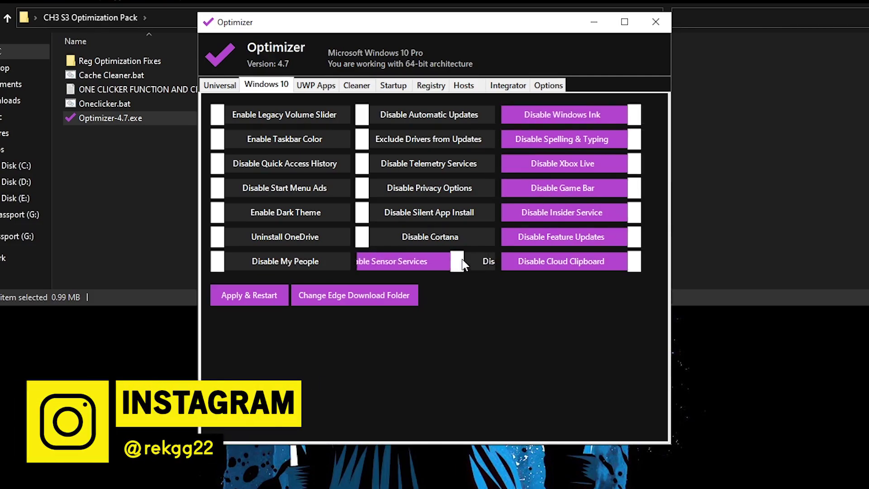
{"action": "left_click", "coordinate": [451, 233]}
{"action": "left_click", "coordinate": [399, 213]}
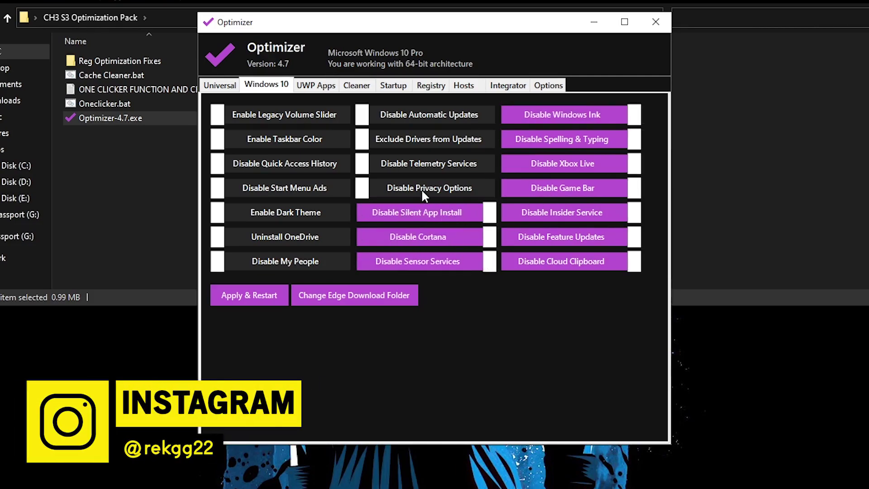
{"action": "left_click", "coordinate": [437, 188]}
{"action": "left_click", "coordinate": [429, 166]}
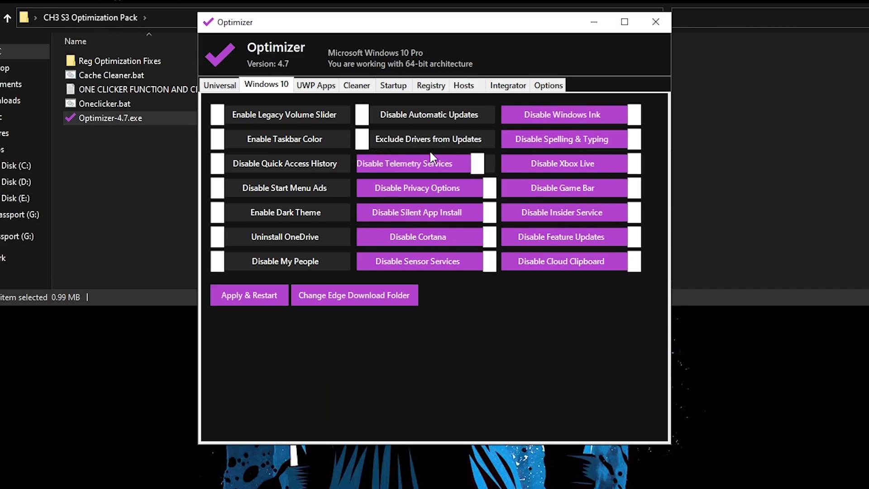
{"action": "left_click", "coordinate": [430, 144]}
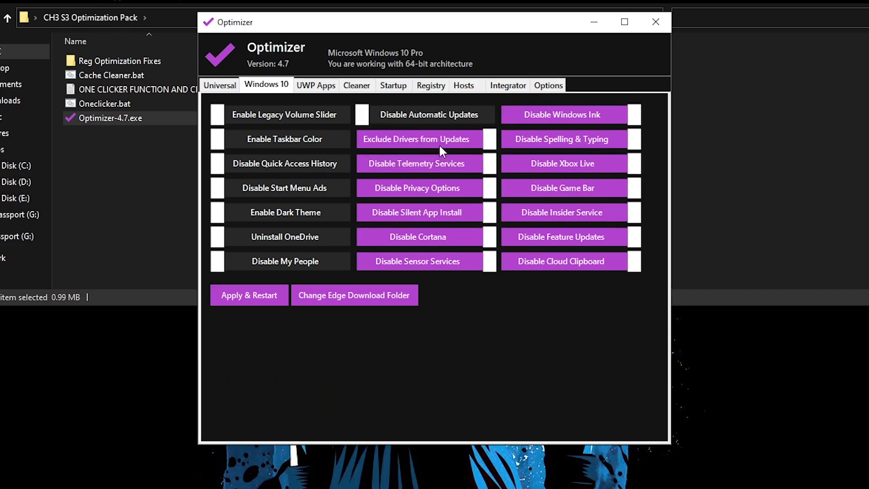
{"action": "left_click", "coordinate": [427, 115]}
Step: Disable My People, OneDrive, Start menu ads and Quick Access history, leaving taskbar colour off
{"action": "left_click", "coordinate": [319, 261]}
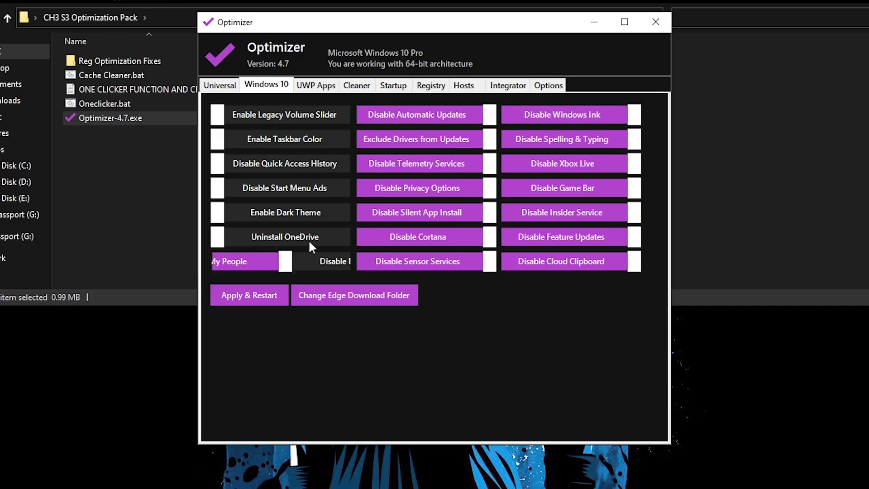
{"action": "left_click", "coordinate": [301, 234]}
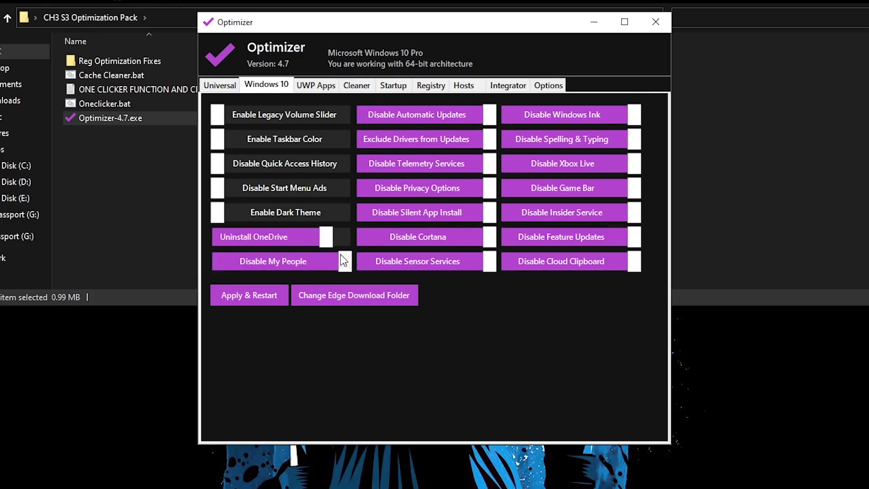
{"action": "left_click", "coordinate": [289, 188]}
{"action": "left_click", "coordinate": [277, 168]}
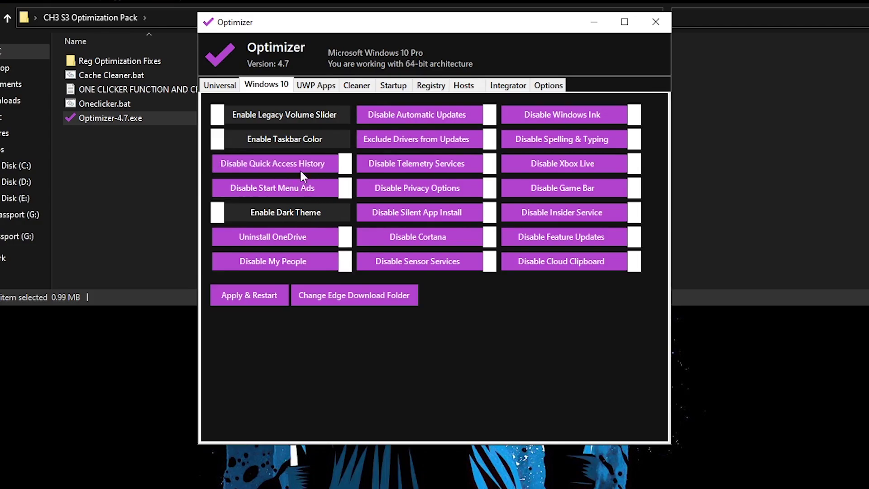
{"action": "left_click", "coordinate": [293, 136]}
{"action": "left_click", "coordinate": [293, 140]}
{"action": "left_click", "coordinate": [301, 143]}
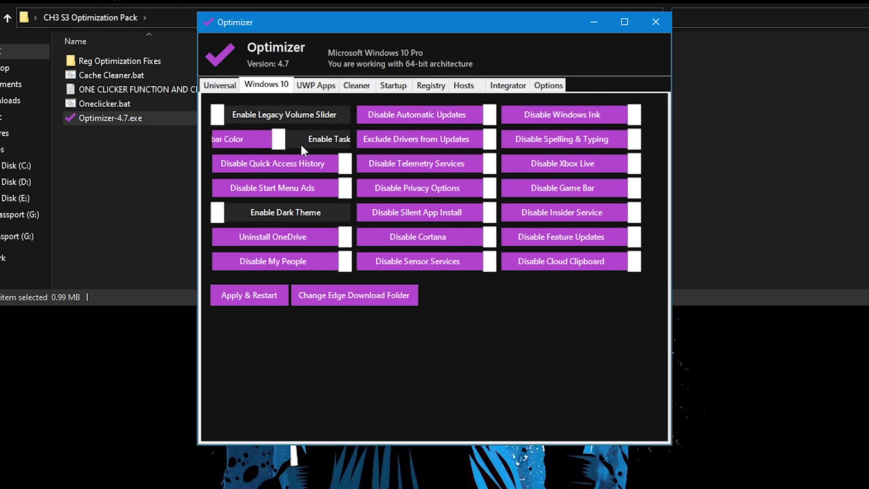
{"action": "left_click", "coordinate": [298, 145]}
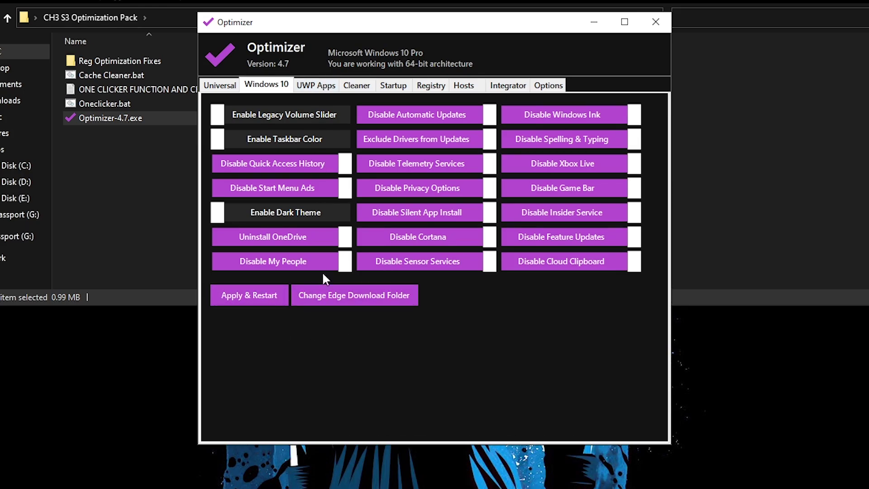
{"action": "left_click", "coordinate": [220, 85]}
Step: Review the Windows 10, Startup and Universal tabs, ending on the UWP Apps uninstall list
{"action": "left_click", "coordinate": [267, 86]}
{"action": "left_click", "coordinate": [393, 85]}
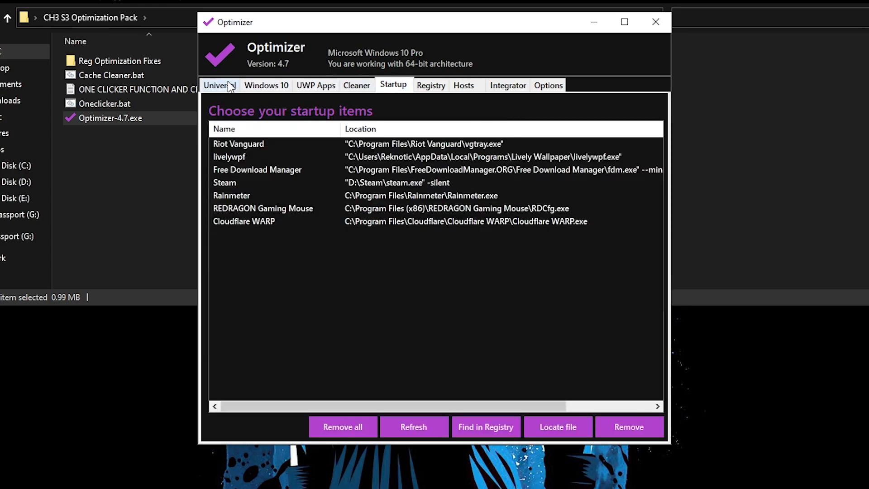
{"action": "left_click", "coordinate": [219, 85]}
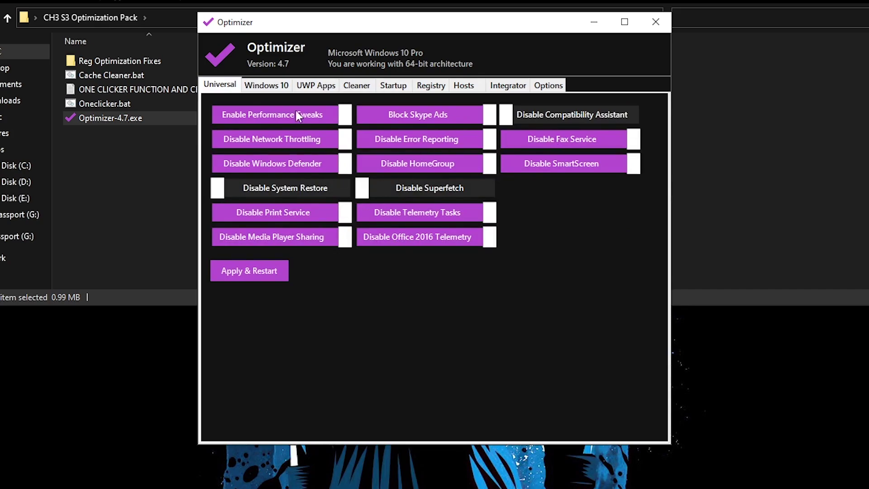
{"action": "left_click", "coordinate": [271, 84]}
{"action": "left_click", "coordinate": [305, 84]}
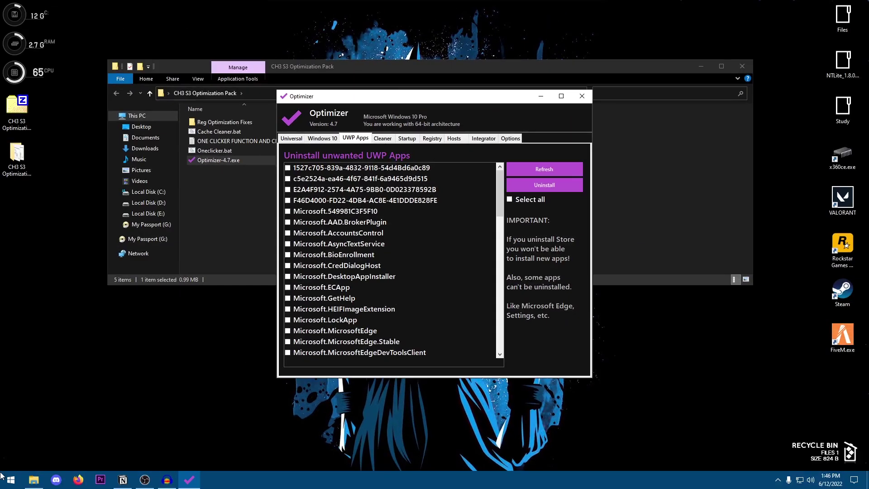
Step: Search the Start menu for 'apps' and open the Apps & features settings page
{"action": "left_click", "coordinate": [2, 476]}
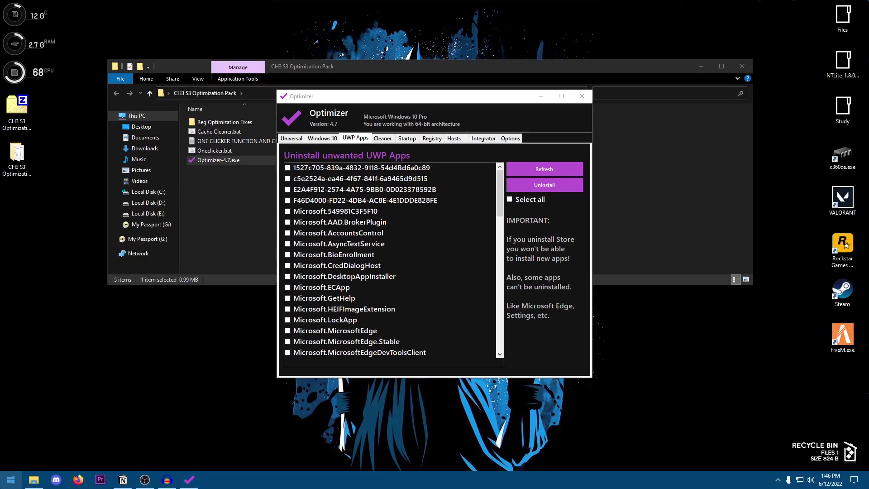
{"action": "type", "text": "apps"}
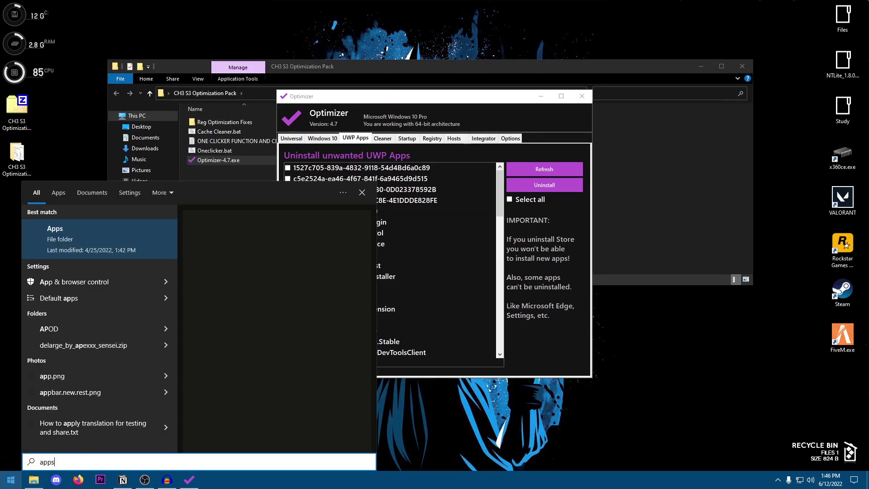
{"action": "left_click", "coordinate": [164, 288]}
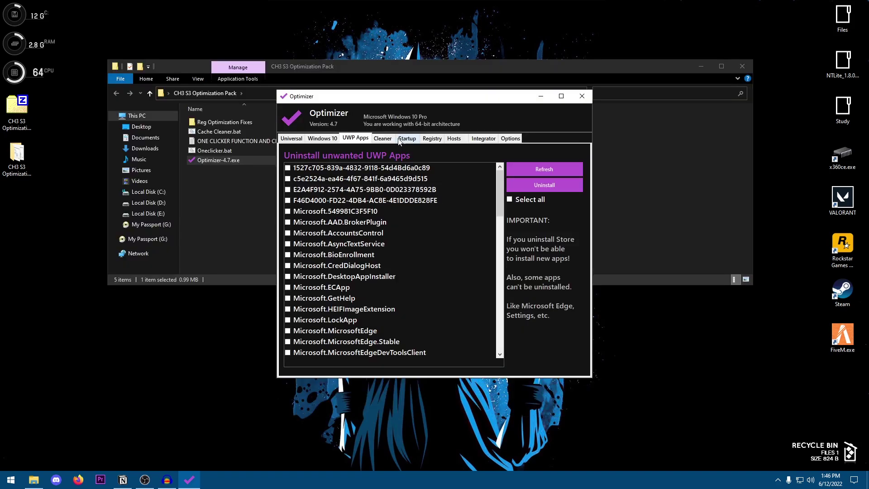
Step: Clean every junk category from the system drive with Select all
{"action": "left_click", "coordinate": [382, 138]}
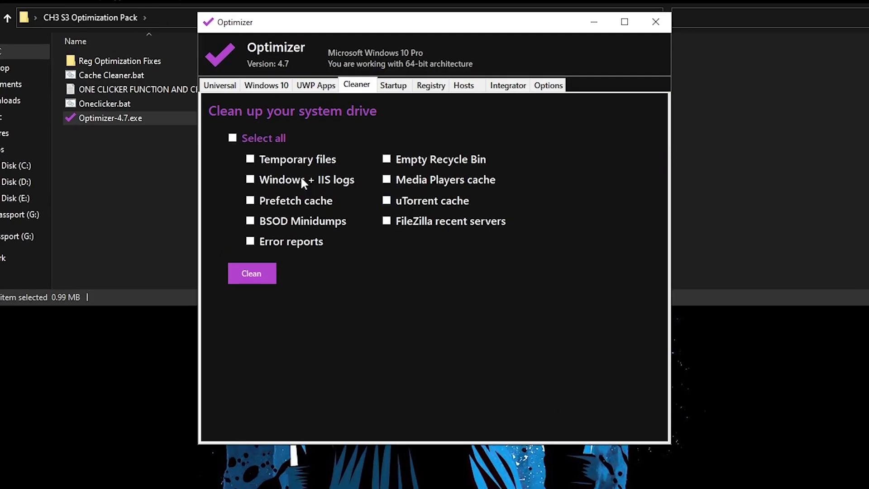
{"action": "left_click", "coordinate": [234, 139]}
{"action": "left_click", "coordinate": [262, 273]}
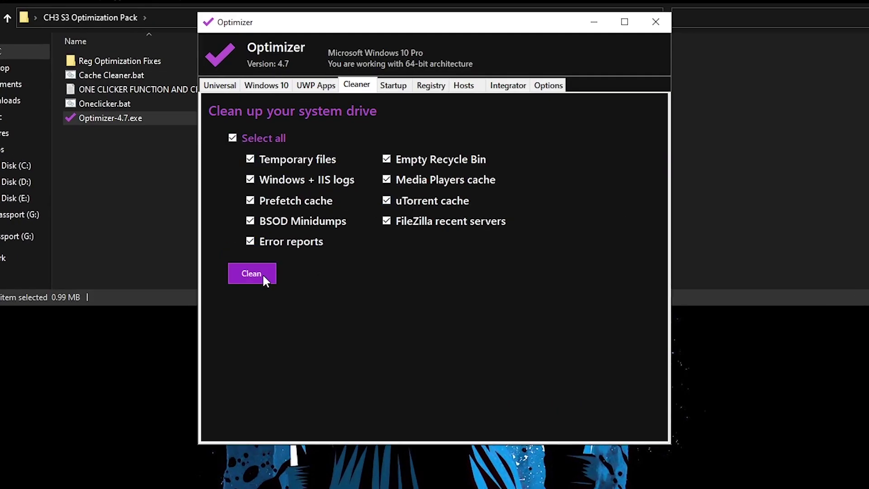
Step: Remove Cloudflare WARP from the startup items
{"action": "left_click", "coordinate": [393, 85]}
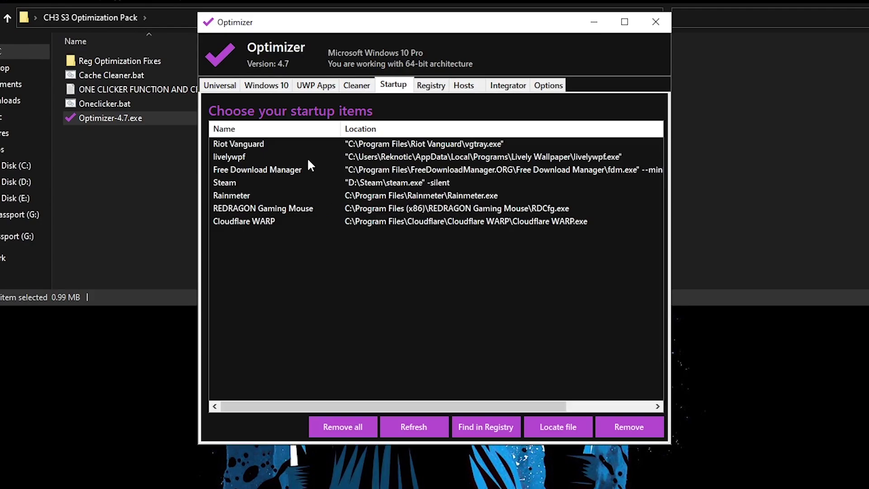
{"action": "left_click", "coordinate": [300, 183]}
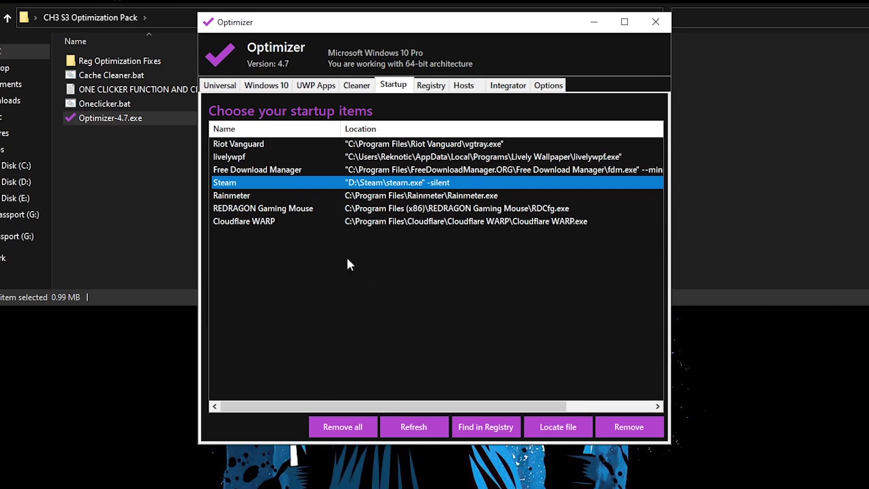
{"action": "left_click", "coordinate": [247, 223]}
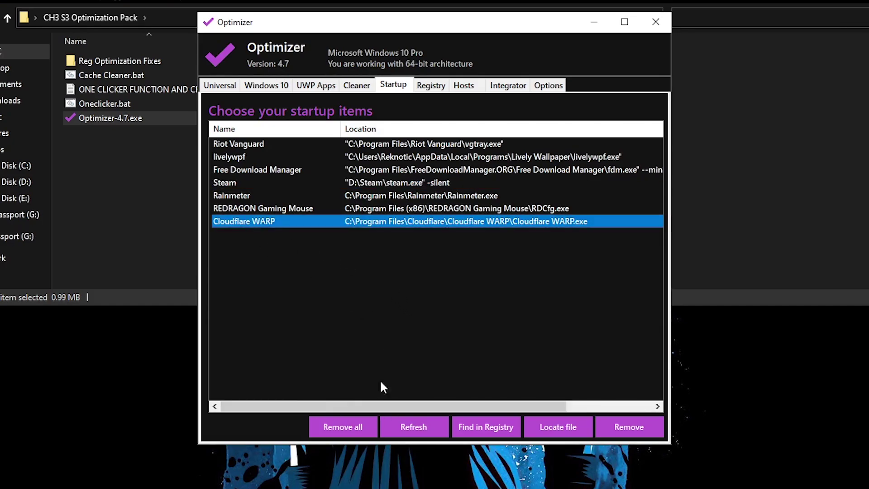
{"action": "left_click", "coordinate": [602, 426]}
Step: Look over the Registry and Options tabs, then close Optimizer 4.7
{"action": "left_click", "coordinate": [429, 86]}
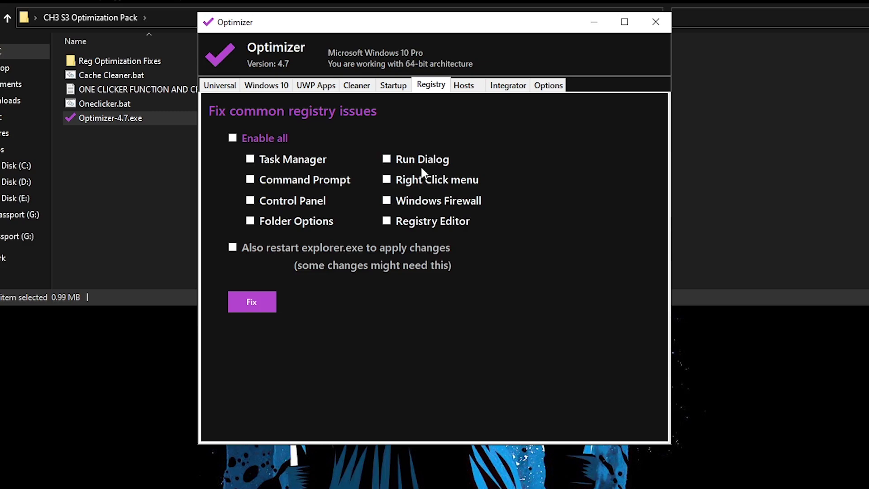
{"action": "left_click", "coordinate": [548, 86]}
{"action": "key", "text": "ctrl+Tab"}
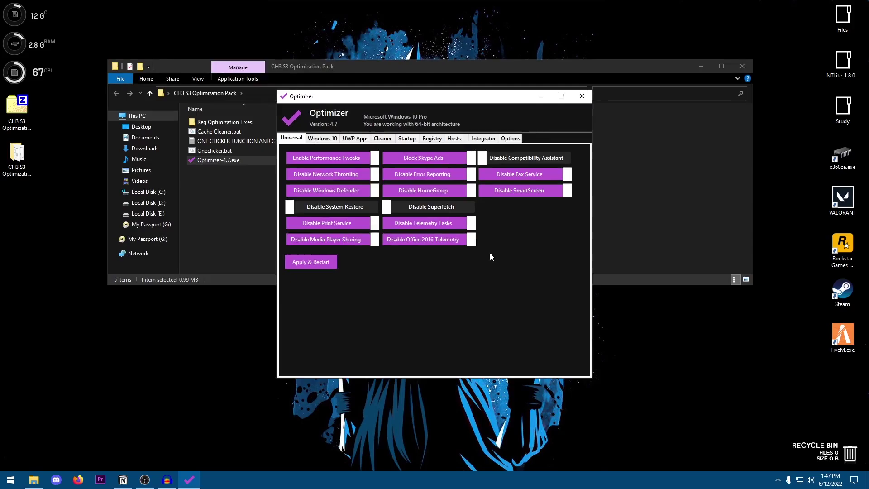
{"action": "key", "text": "alt+F4"}
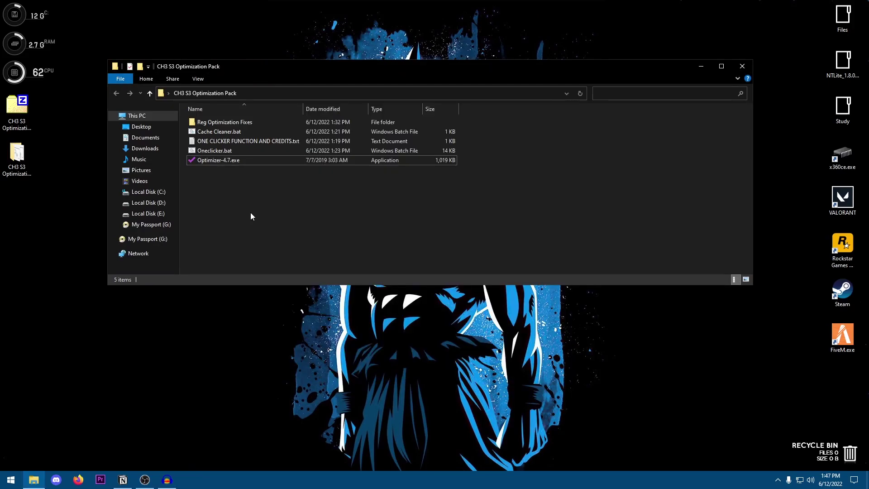
Step: Open the Reg Optimization Fixes folder and merge CPU Speed.reg into the registry
{"action": "double_click", "coordinate": [241, 121]}
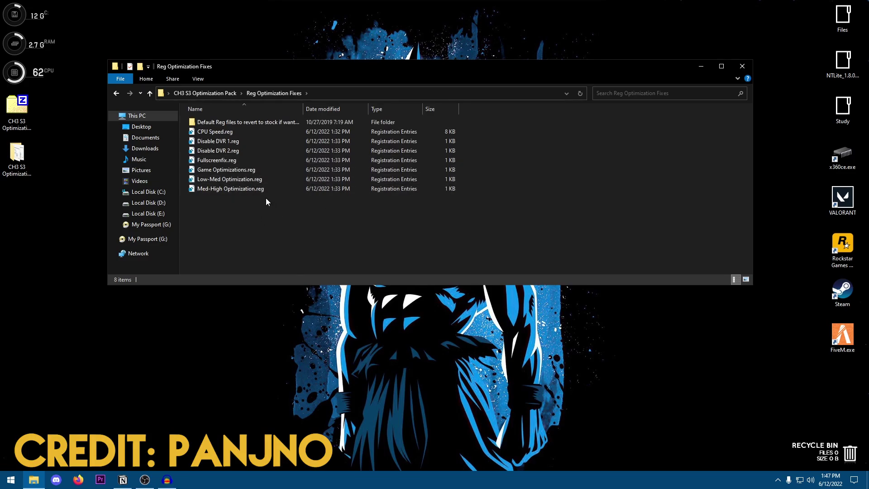
{"action": "left_click", "coordinate": [217, 131]}
{"action": "left_click", "coordinate": [364, 215]}
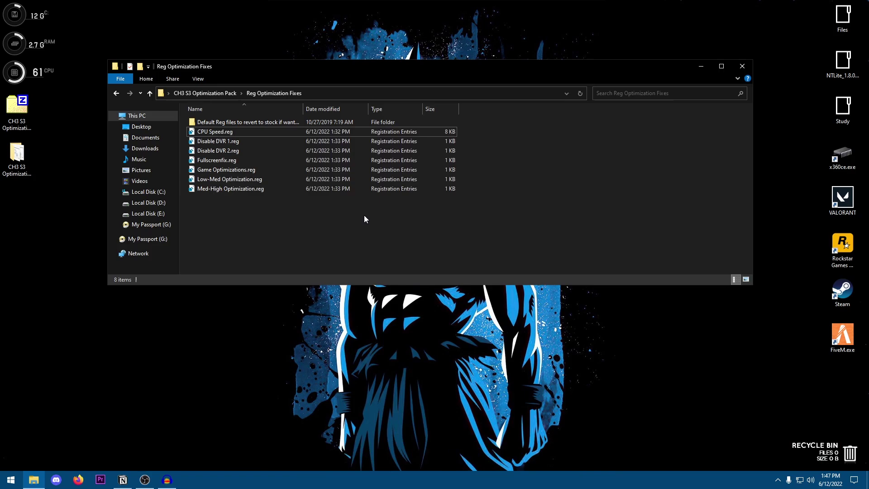
{"action": "double_click", "coordinate": [271, 132]}
{"action": "left_click", "coordinate": [503, 254]}
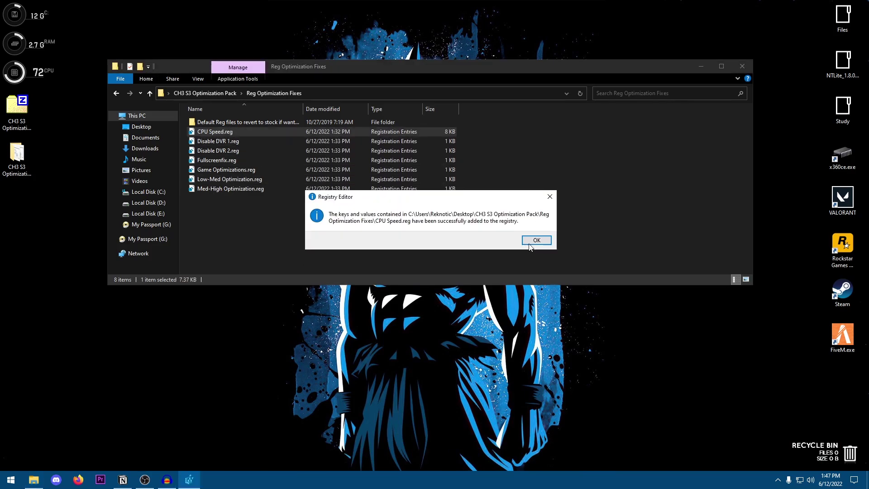
{"action": "left_click", "coordinate": [529, 242]}
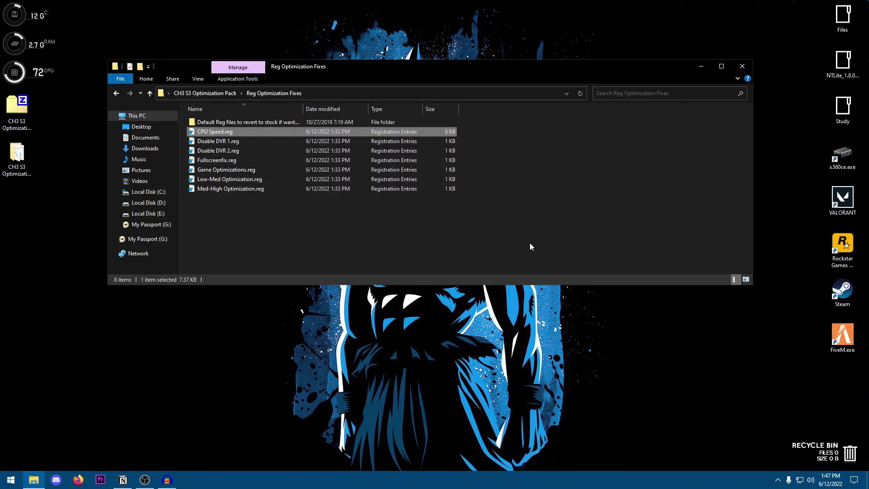
Step: Merge Disable DVR 1.reg and Disable DVR 2.reg into the registry
{"action": "double_click", "coordinate": [237, 144]}
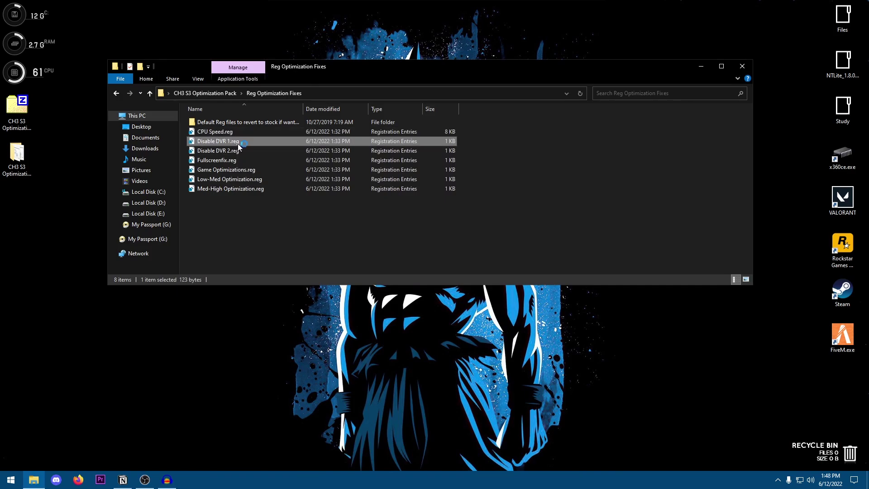
{"action": "left_click", "coordinate": [503, 253]}
{"action": "left_click", "coordinate": [538, 239]}
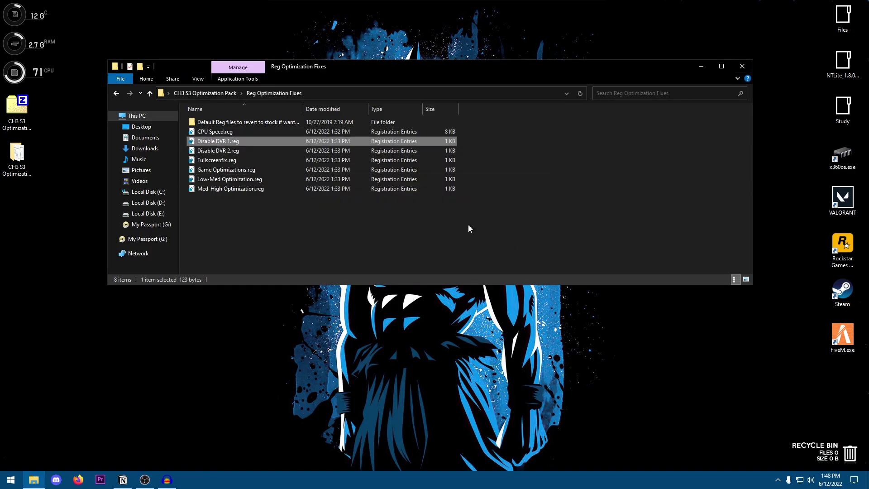
{"action": "double_click", "coordinate": [226, 150]}
{"action": "left_click", "coordinate": [503, 254]}
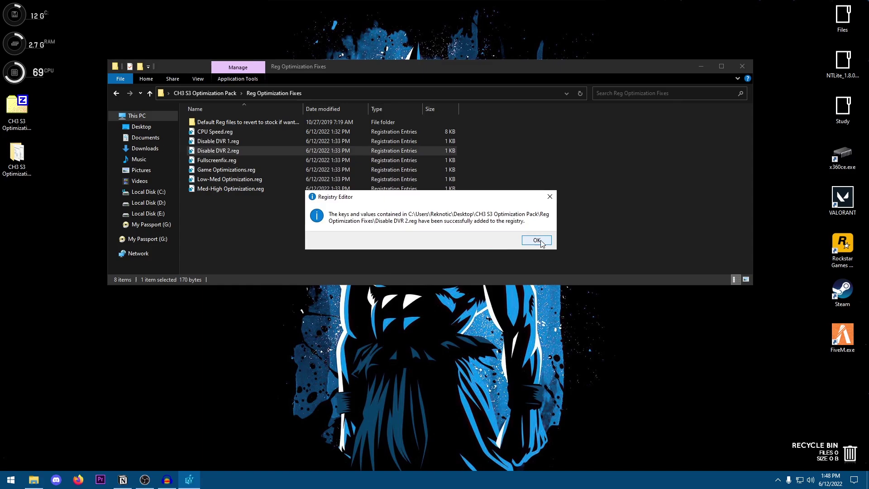
{"action": "left_click", "coordinate": [537, 239]}
Step: Merge Fullscreenfix.reg into the registry
{"action": "left_click", "coordinate": [225, 161]}
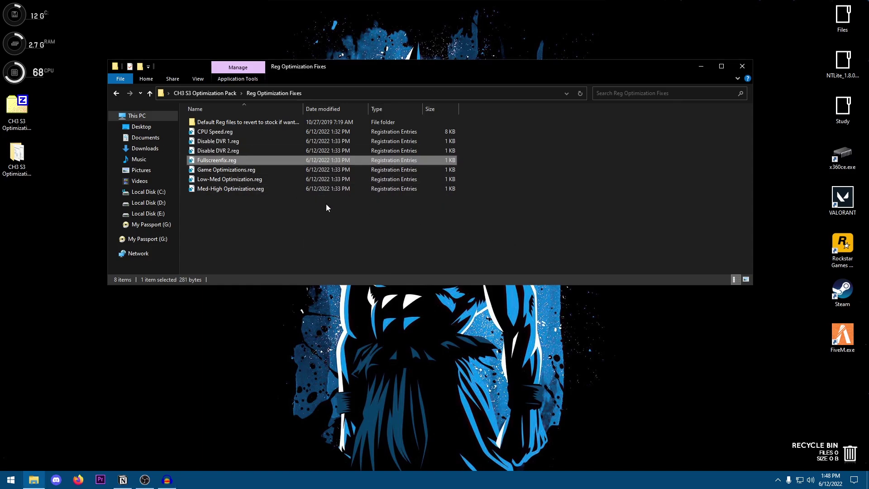
{"action": "double_click", "coordinate": [235, 162]}
{"action": "left_click", "coordinate": [503, 253]}
{"action": "left_click", "coordinate": [537, 239]}
Step: In a new Explorer window, browse to C:\Program Files\Fortnite\FortniteGame\Binaries\Win64 and select FortniteClient-Win64-Shipping.exe
{"action": "right_click", "coordinate": [33, 480]}
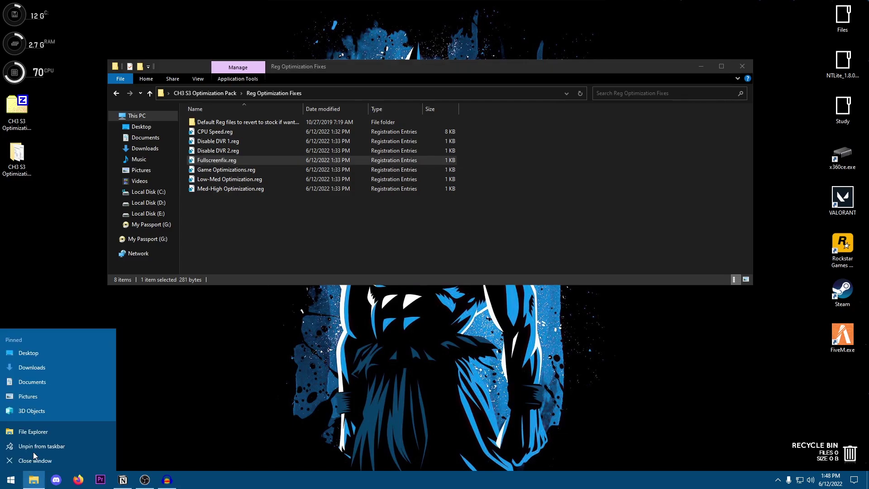
{"action": "left_click", "coordinate": [33, 432]}
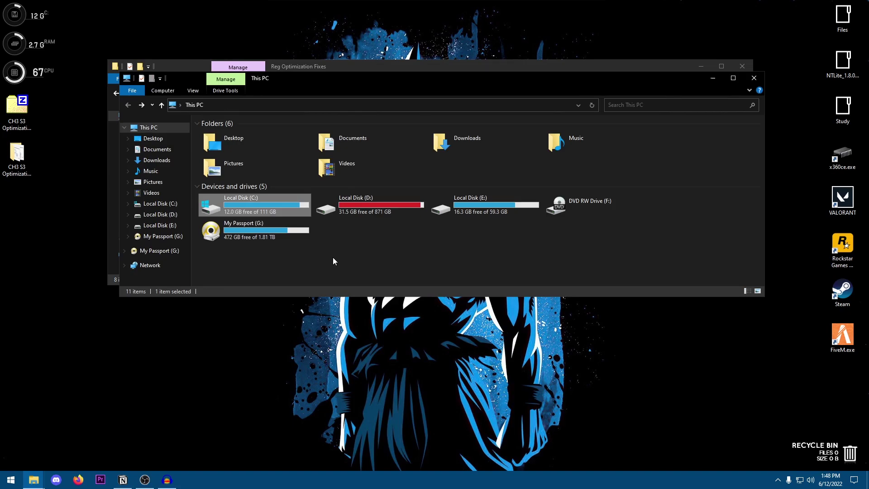
{"action": "double_click", "coordinate": [283, 208]}
{"action": "double_click", "coordinate": [233, 156]}
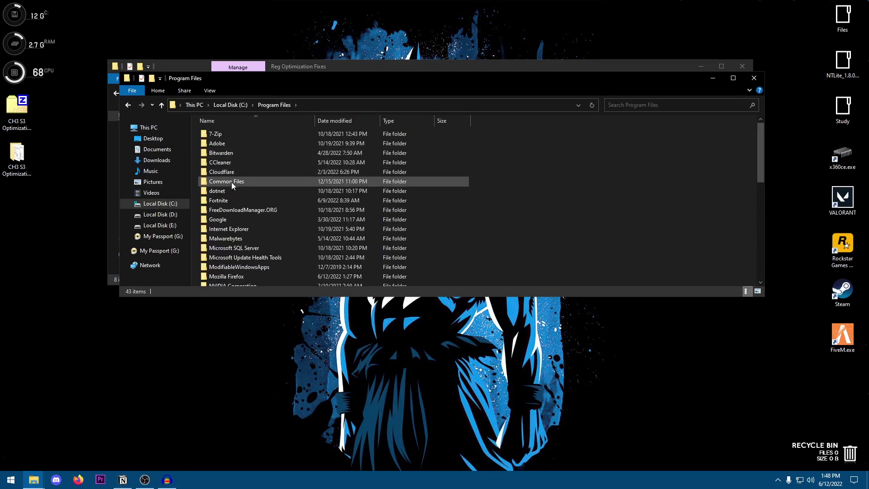
{"action": "double_click", "coordinate": [237, 200]}
{"action": "double_click", "coordinate": [236, 173]}
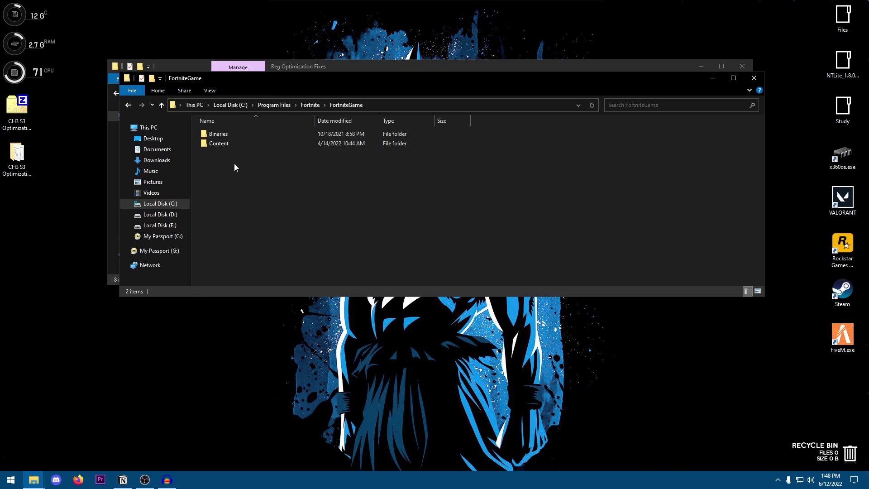
{"action": "double_click", "coordinate": [229, 134]}
{"action": "double_click", "coordinate": [229, 143]}
{"action": "scroll", "coordinate": [228, 147], "scroll_direction": "down", "scroll_amount": 3}
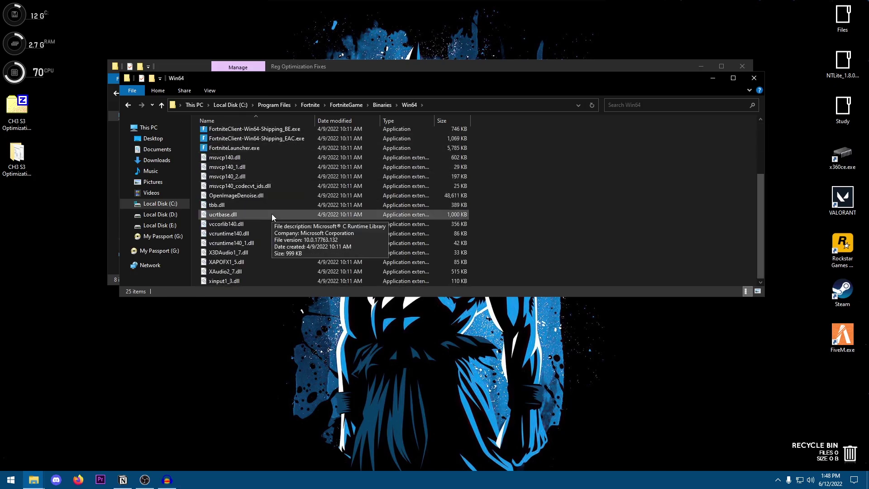
{"action": "scroll", "coordinate": [272, 213], "scroll_direction": "up", "scroll_amount": 2}
{"action": "left_click", "coordinate": [240, 170]}
{"action": "left_click", "coordinate": [235, 197]}
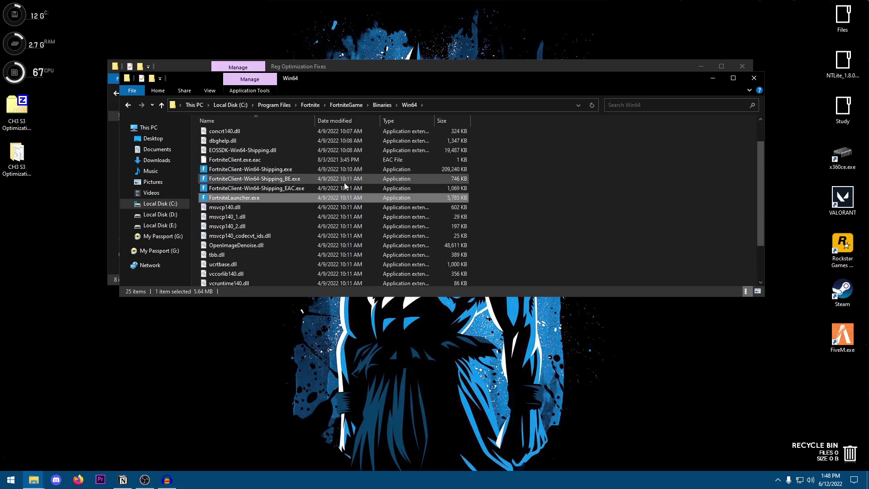
{"action": "left_click", "coordinate": [256, 170]}
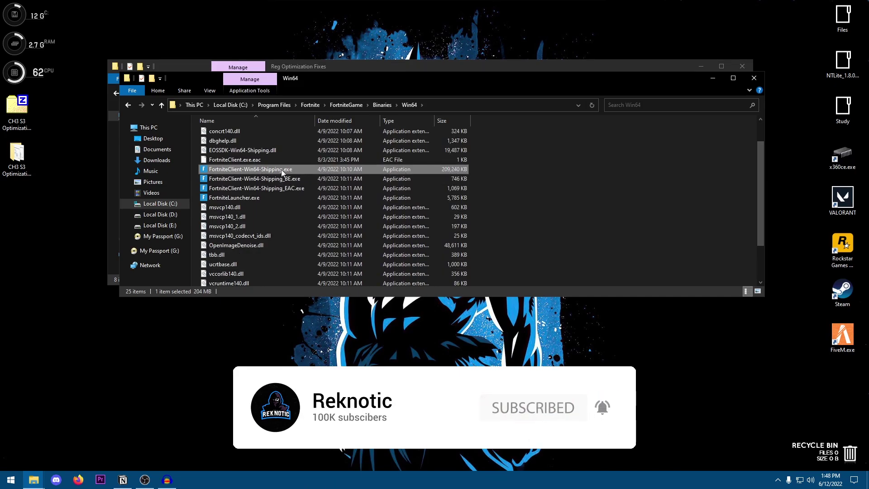
Step: In the exe's Compatibility properties, disable fullscreen optimizations and set high DPI override to Application
{"action": "right_click", "coordinate": [270, 169]}
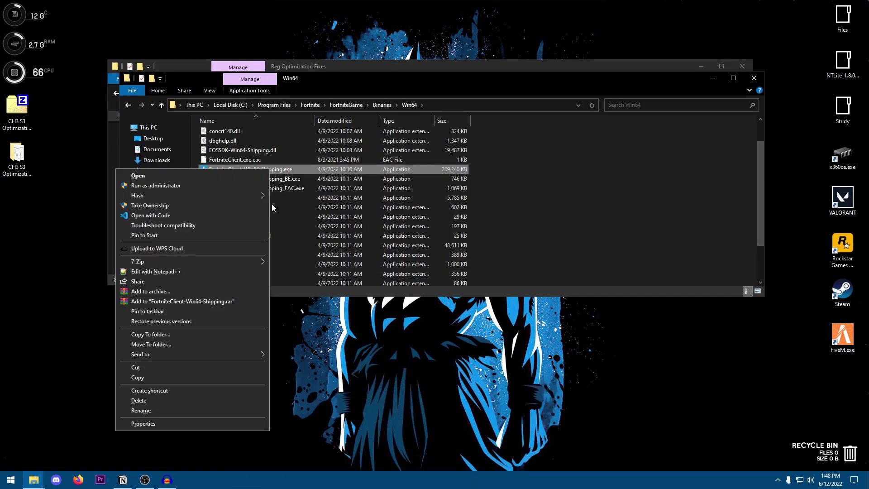
{"action": "left_click", "coordinate": [180, 423]}
{"action": "left_click", "coordinate": [354, 199]}
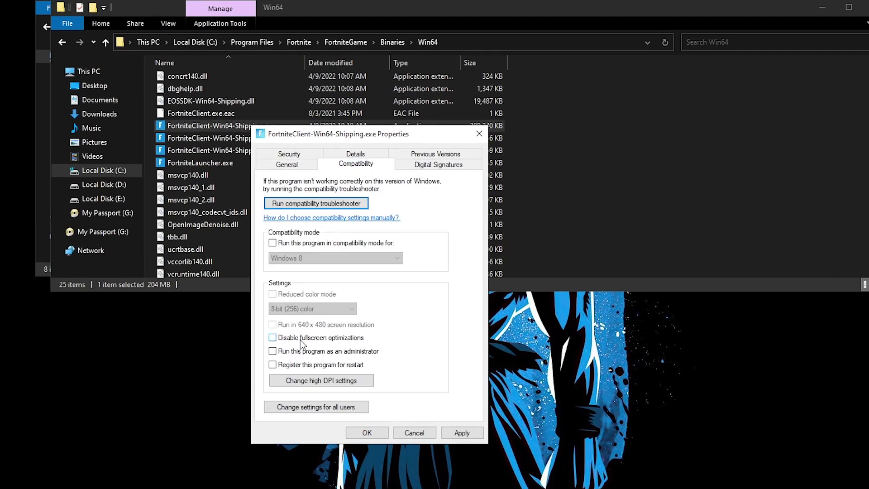
{"action": "left_click", "coordinate": [308, 381]}
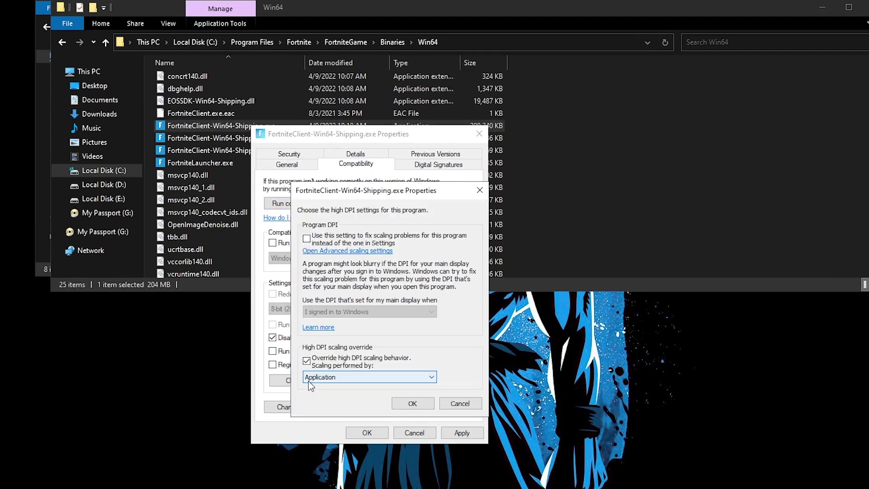
{"action": "left_click", "coordinate": [321, 365]}
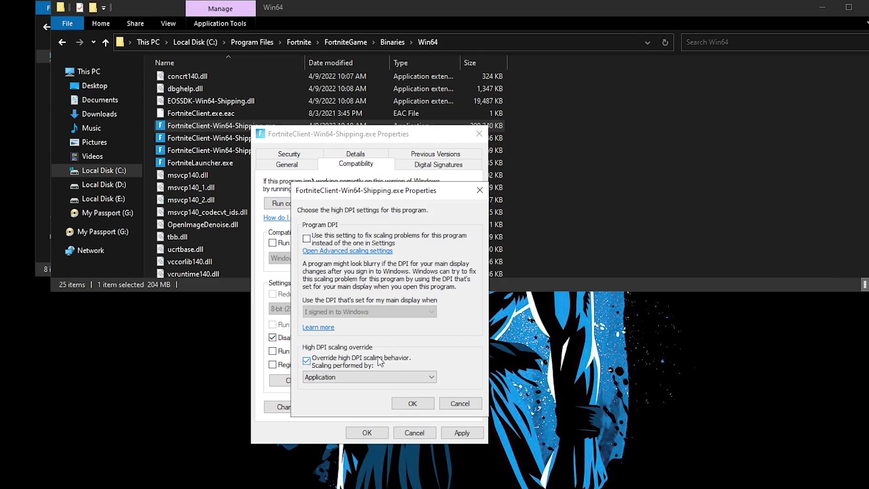
{"action": "left_click", "coordinate": [344, 377]}
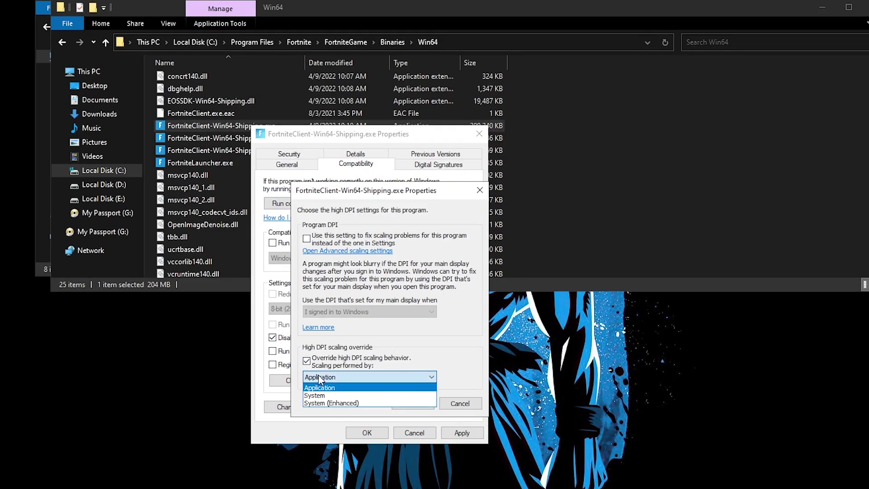
{"action": "left_click", "coordinate": [344, 384]}
{"action": "left_click", "coordinate": [403, 404]}
{"action": "left_click", "coordinate": [366, 433]}
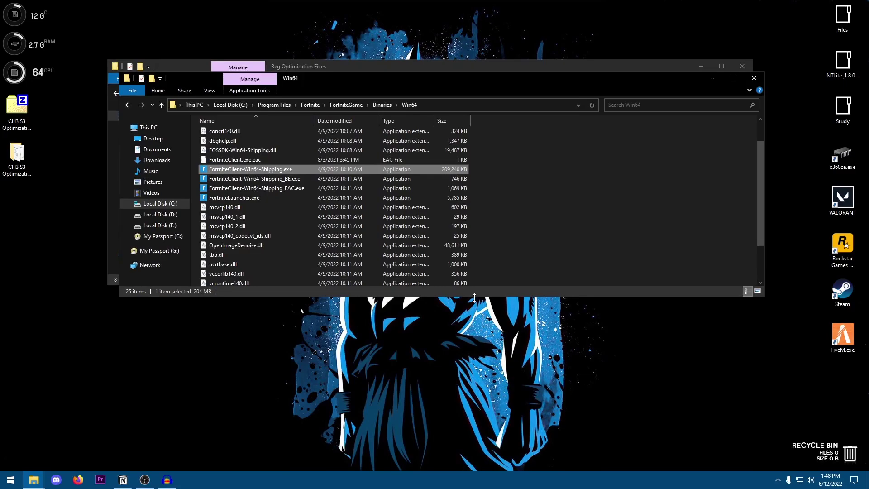
Step: Close the Win64 window and merge Game Optimizations.reg into the registry
{"action": "left_click", "coordinate": [754, 78]}
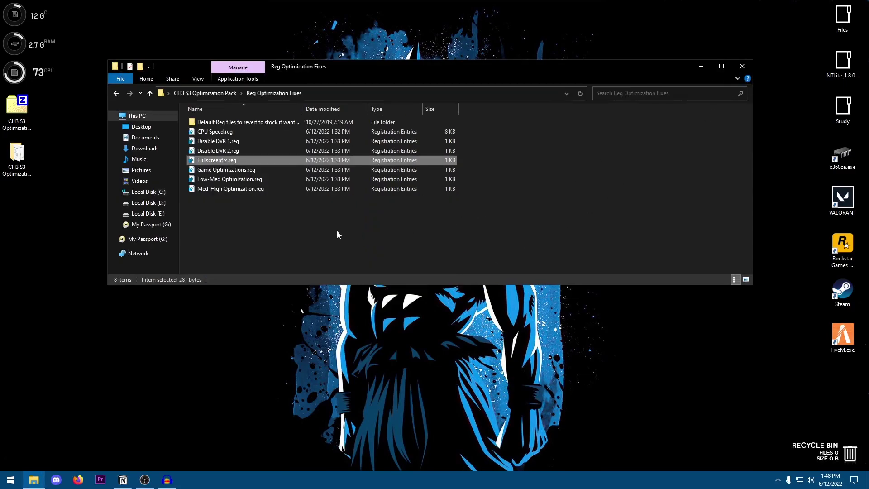
{"action": "double_click", "coordinate": [254, 170]}
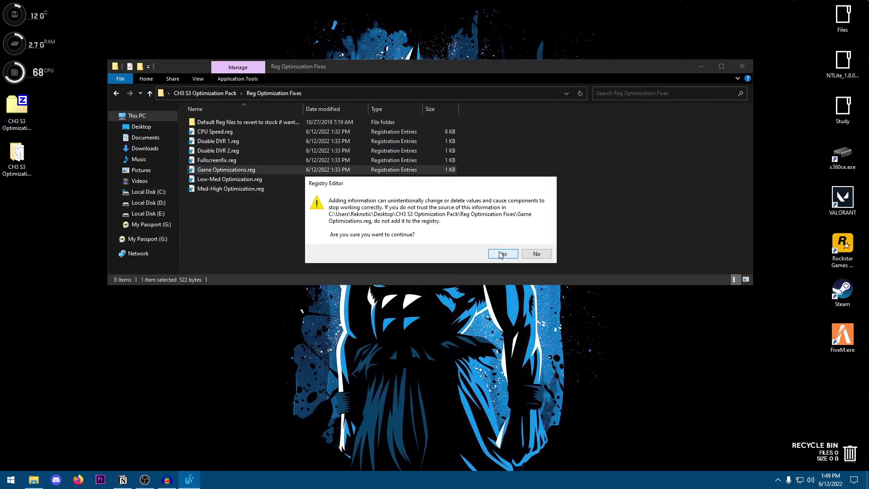
{"action": "left_click", "coordinate": [501, 255]}
{"action": "left_click", "coordinate": [534, 240]}
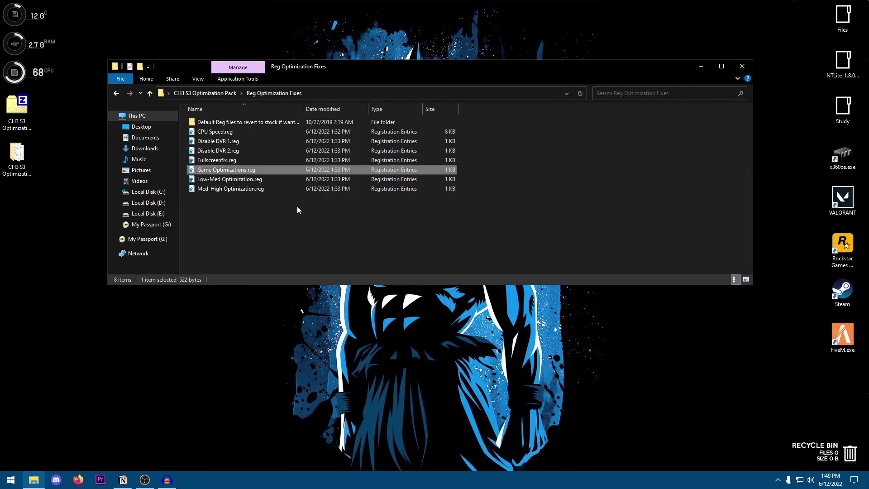
Step: Merge Low-Med Optimization.reg into the registry
{"action": "left_click", "coordinate": [246, 189]}
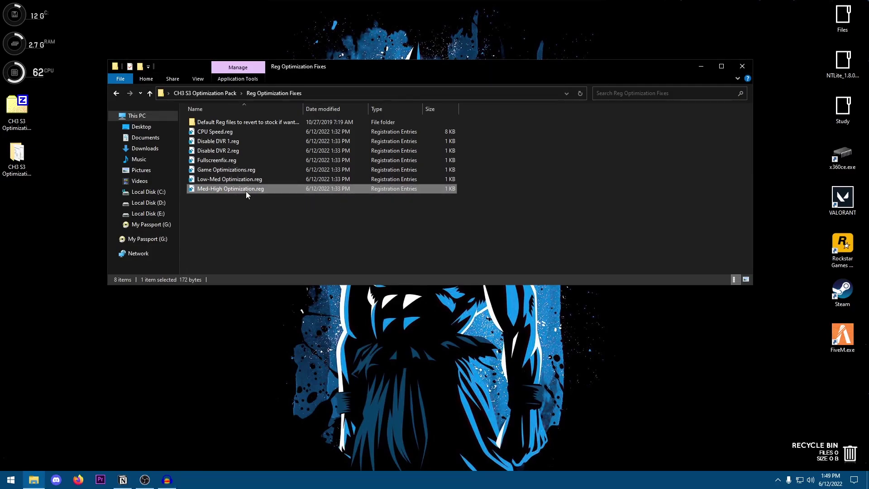
{"action": "left_click", "coordinate": [347, 232]}
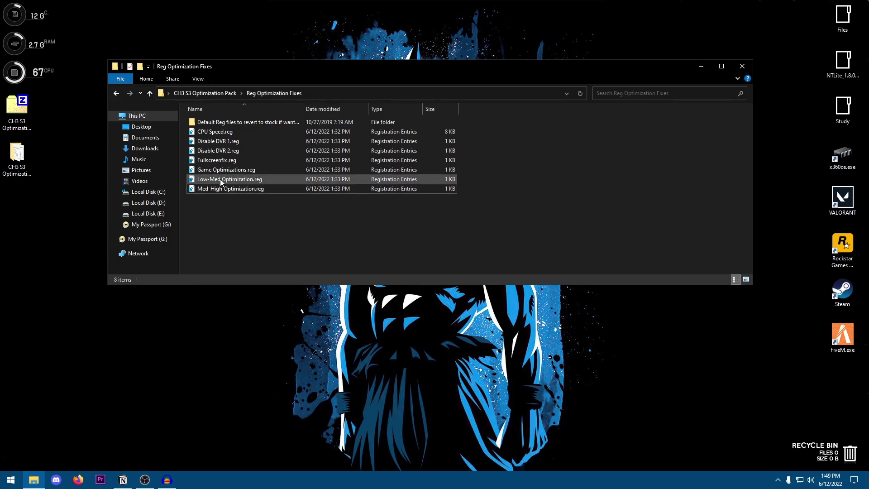
{"action": "left_click", "coordinate": [252, 180]}
{"action": "double_click", "coordinate": [253, 179]}
{"action": "left_click", "coordinate": [500, 252]}
{"action": "left_click", "coordinate": [523, 242]}
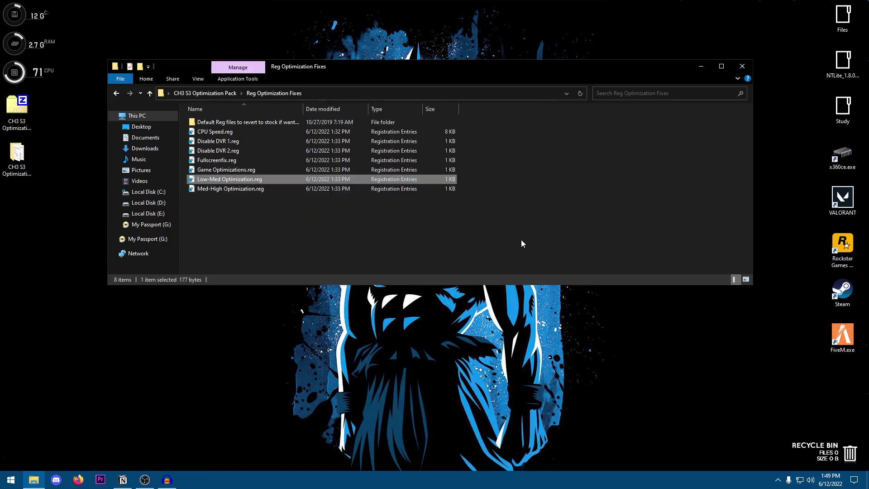
Step: Check the default reg files folder, go back, and close the optimization pack window
{"action": "double_click", "coordinate": [256, 123]}
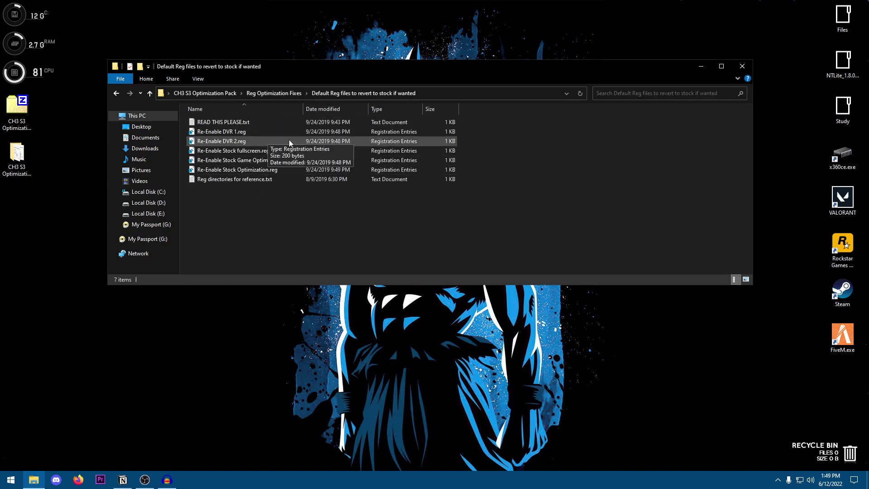
{"action": "key", "text": "BackSpace"}
{"action": "key", "text": "BackSpace"}
{"action": "left_click", "coordinate": [743, 67]}
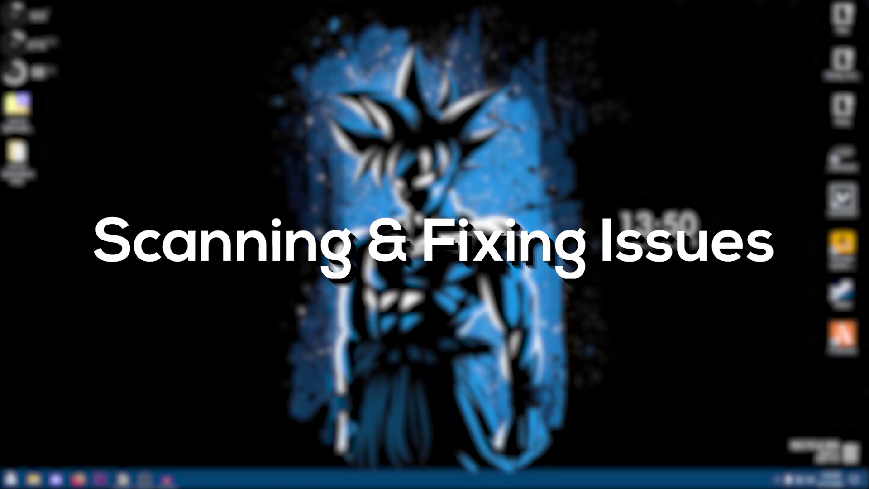
Step: Launch Command Prompt as administrator via a cmd search and run sfc /scannow
{"action": "left_click", "coordinate": [11, 480]}
{"action": "type", "text": "cmd"}
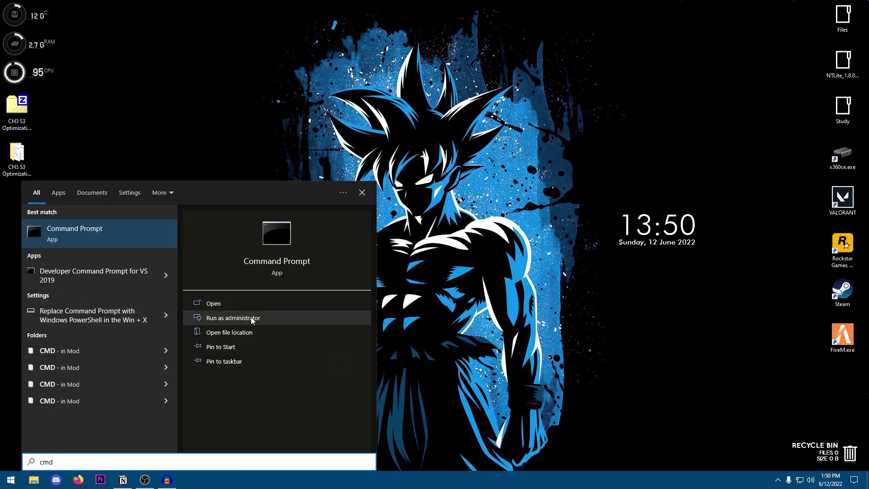
{"action": "left_click", "coordinate": [250, 317]}
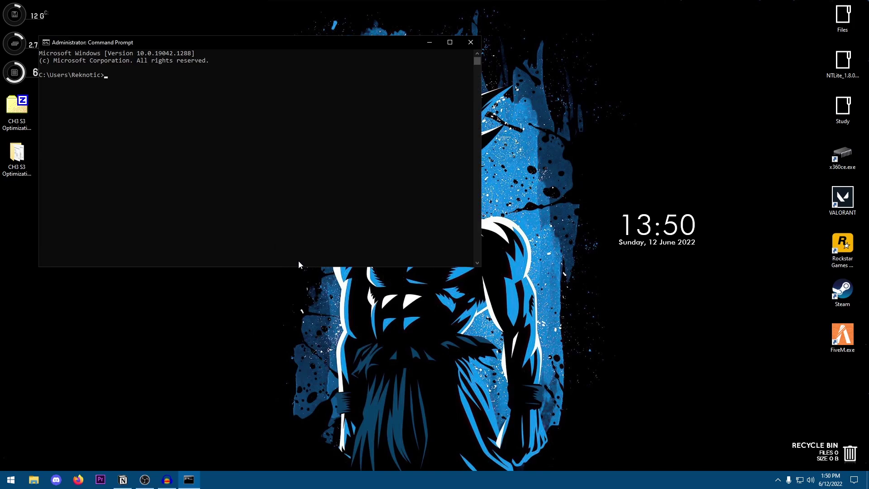
{"action": "type", "text": "sfc"}
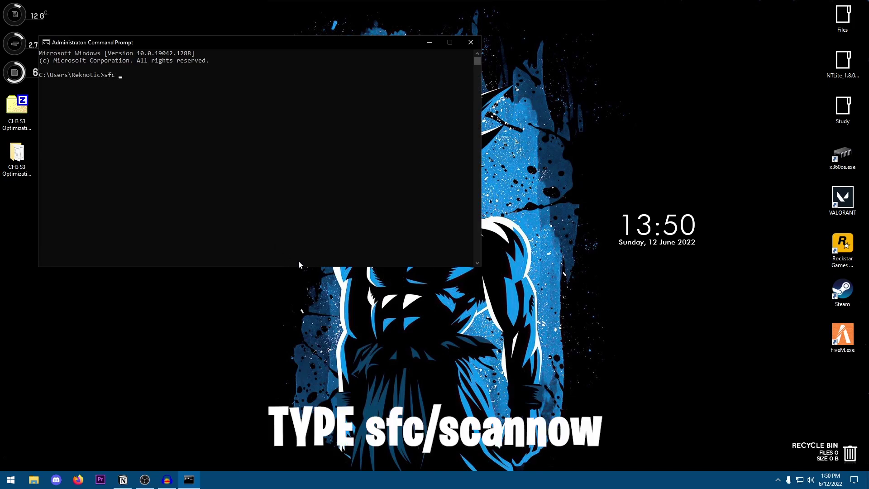
{"action": "type", "text": " /scannow"}
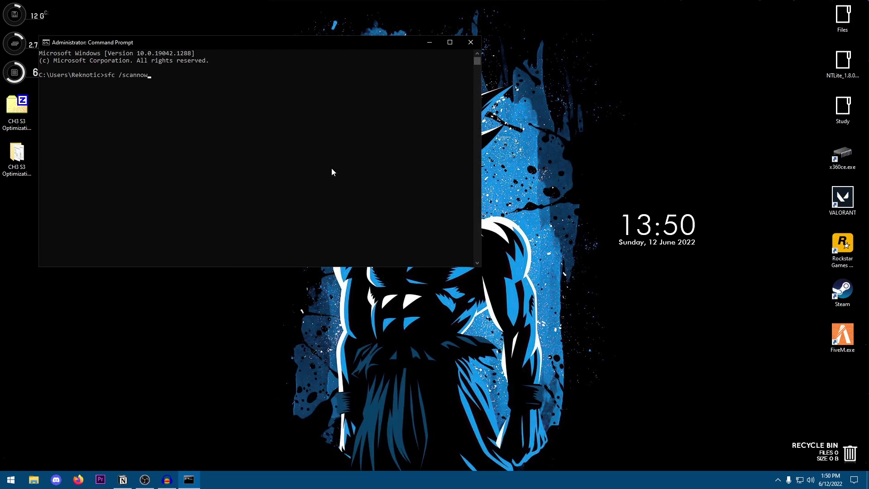
{"action": "key", "text": "Return"}
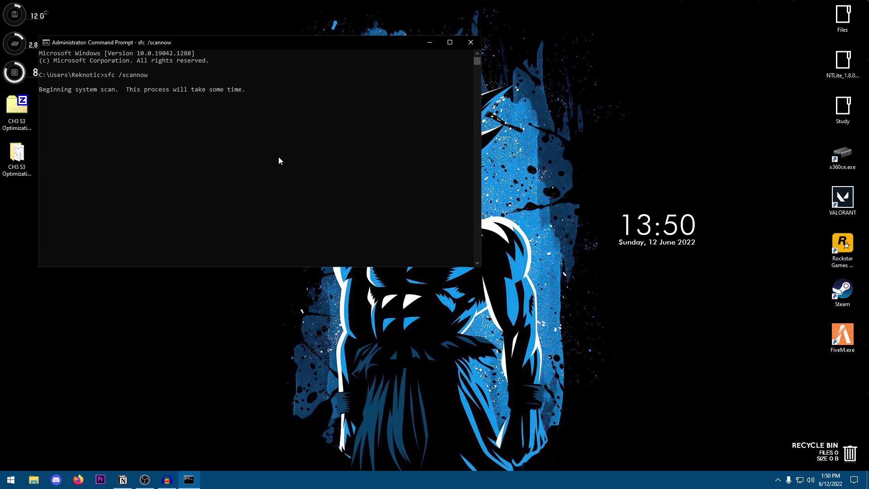